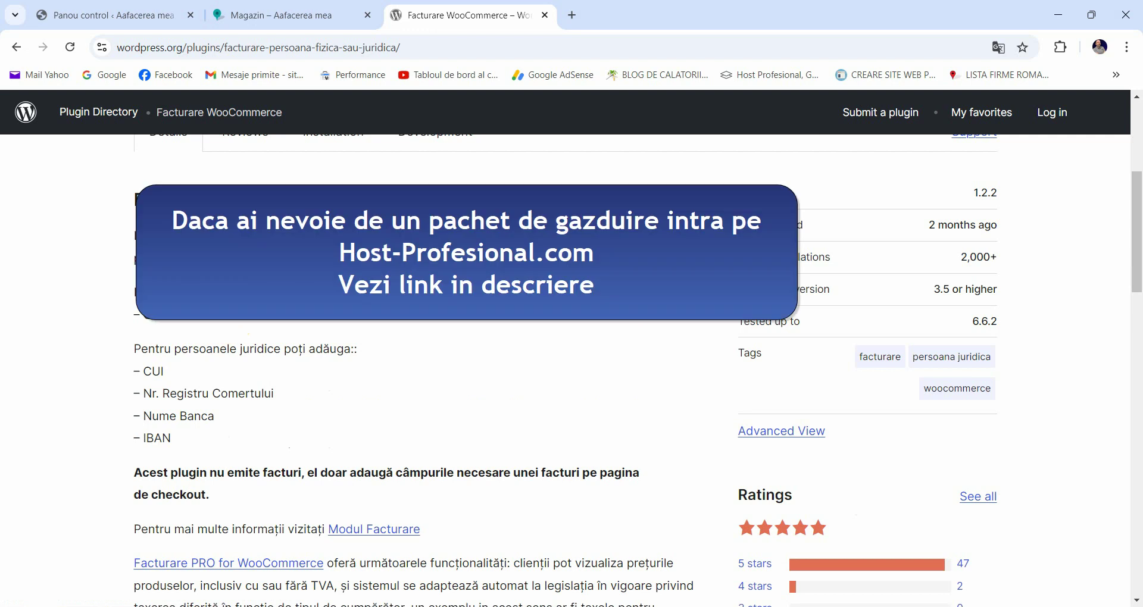
Step: Read the Facturare WooCommerce 1.2.2 description listing CNP, CUI, Nr. Registru Comertului, Nume Banca and IBAN fields
{"action": "scroll", "coordinate": [631, 369], "scroll_direction": "down", "scroll_amount": 1}
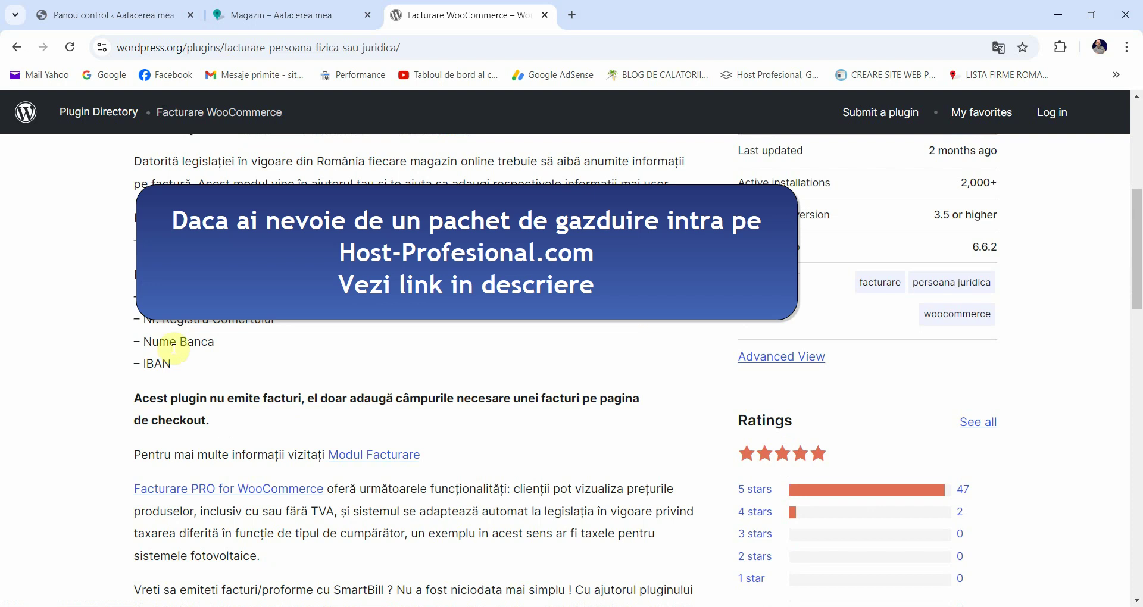
{"action": "scroll", "coordinate": [172, 336], "scroll_direction": "up", "scroll_amount": 2}
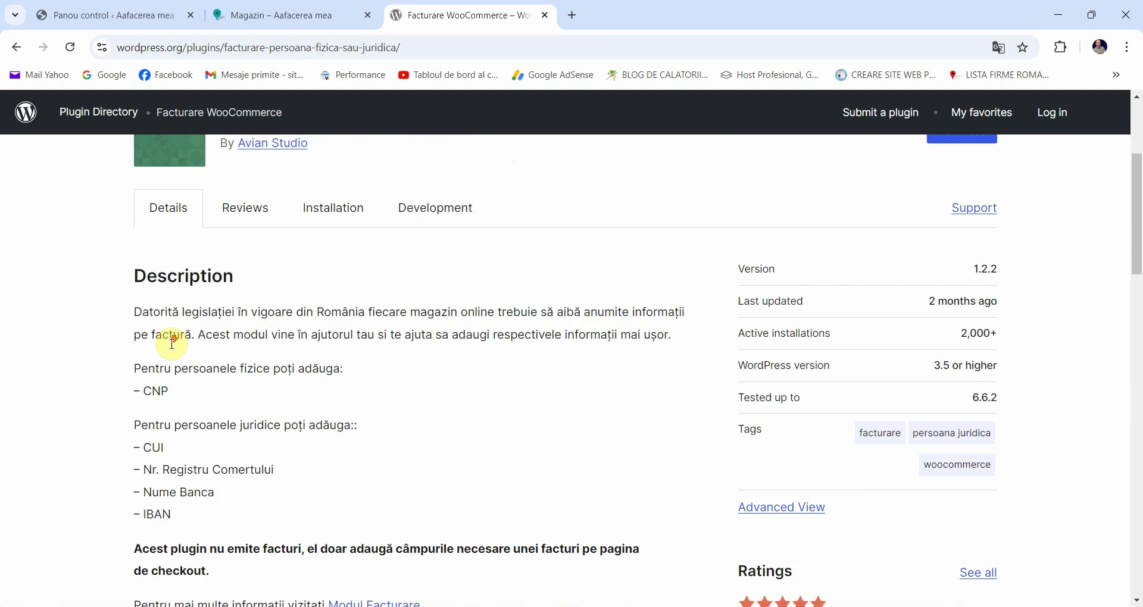
{"action": "scroll", "coordinate": [172, 344], "scroll_direction": "down", "scroll_amount": 1}
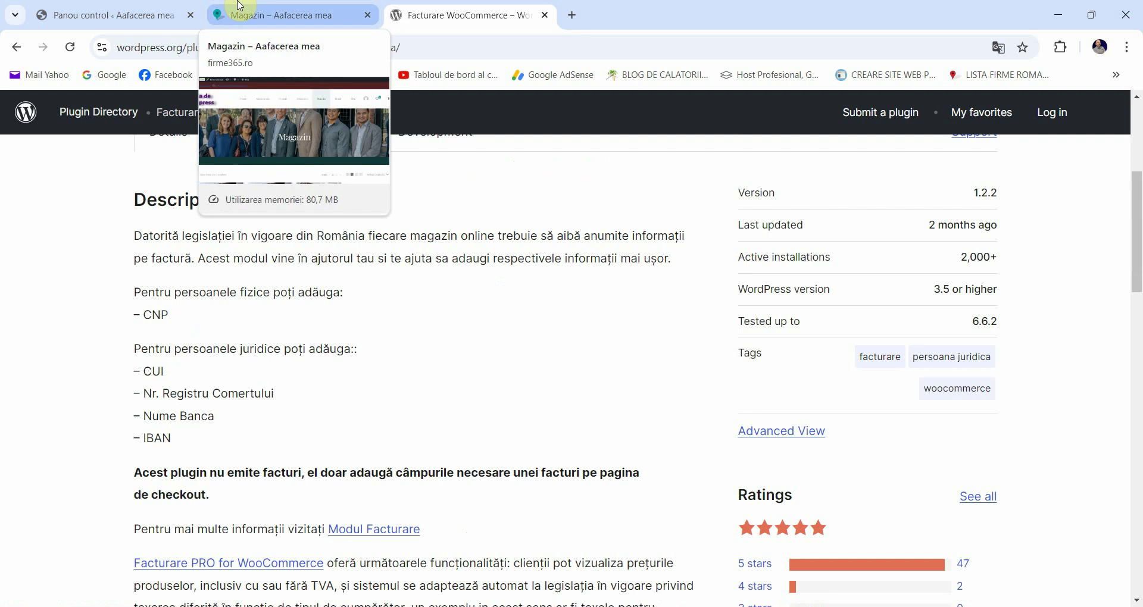
Step: Switch to the Magazin shop page and scroll down to the product listing
{"action": "left_click", "coordinate": [239, 5]}
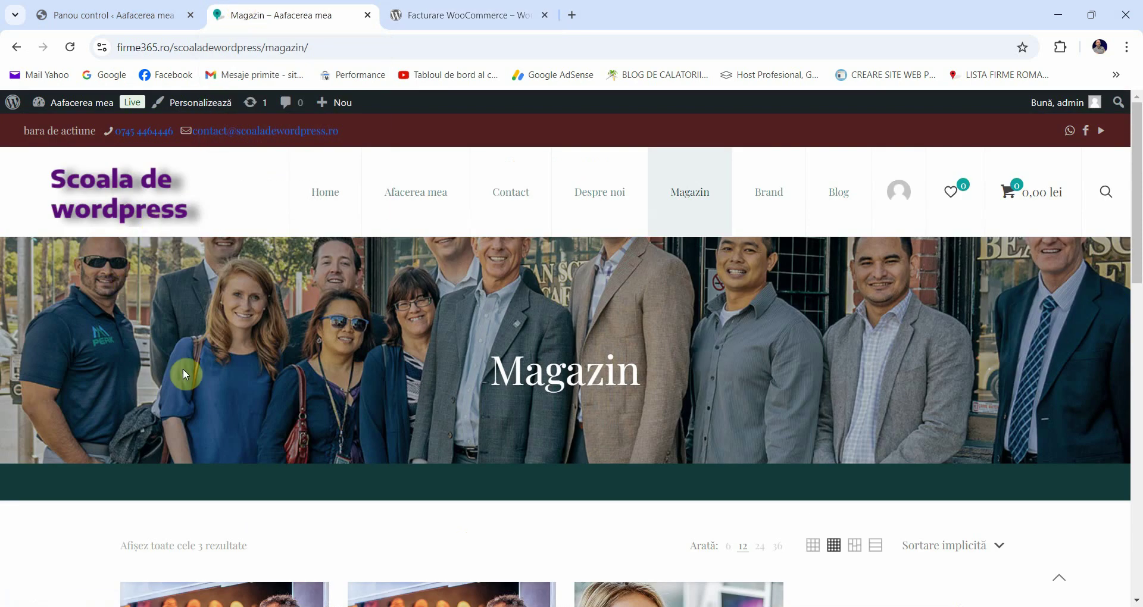
{"action": "scroll", "coordinate": [217, 344], "scroll_direction": "down", "scroll_amount": 3}
{"action": "scroll", "coordinate": [219, 340], "scroll_direction": "up", "scroll_amount": 3}
{"action": "scroll", "coordinate": [230, 322], "scroll_direction": "down", "scroll_amount": 4}
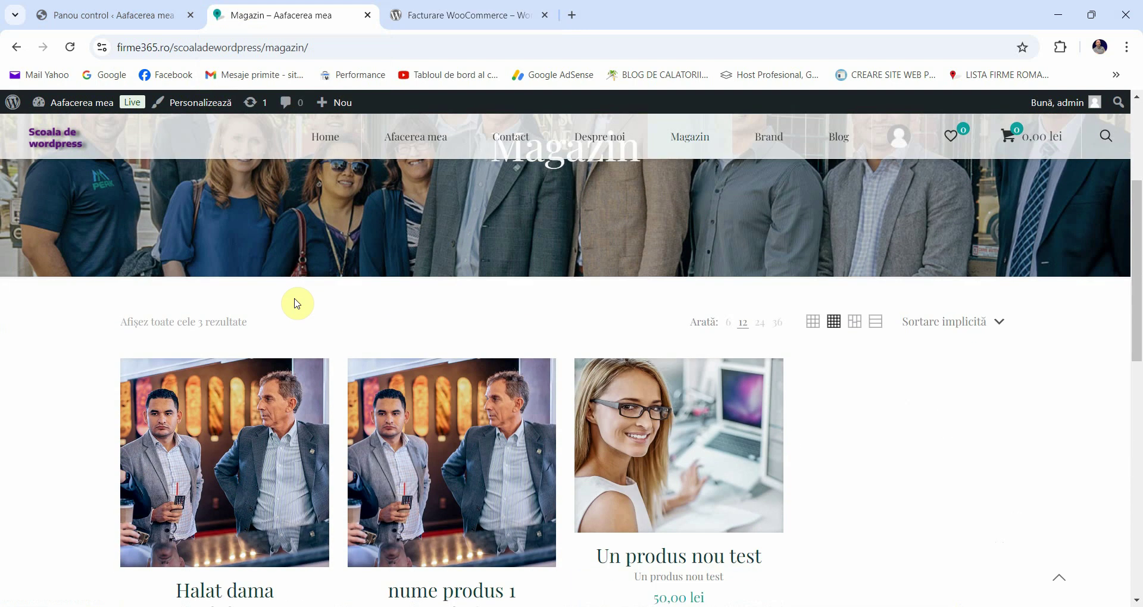
{"action": "scroll", "coordinate": [297, 300], "scroll_direction": "down", "scroll_amount": 3}
{"action": "scroll", "coordinate": [300, 298], "scroll_direction": "up", "scroll_amount": 4}
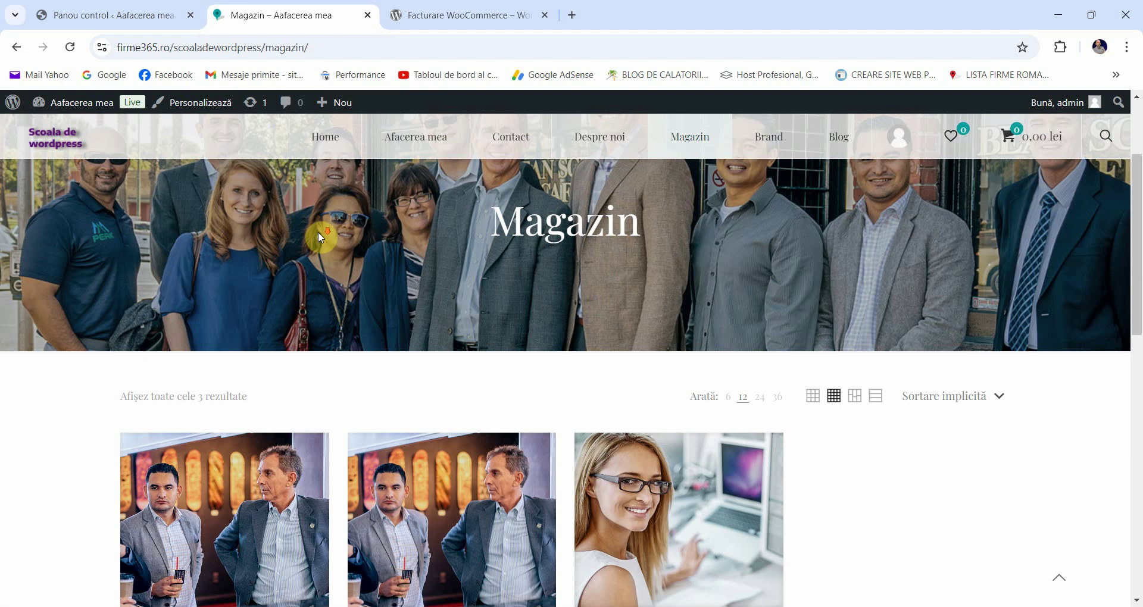
{"action": "scroll", "coordinate": [319, 232], "scroll_direction": "down", "scroll_amount": 1}
{"action": "scroll", "coordinate": [282, 248], "scroll_direction": "down", "scroll_amount": 2}
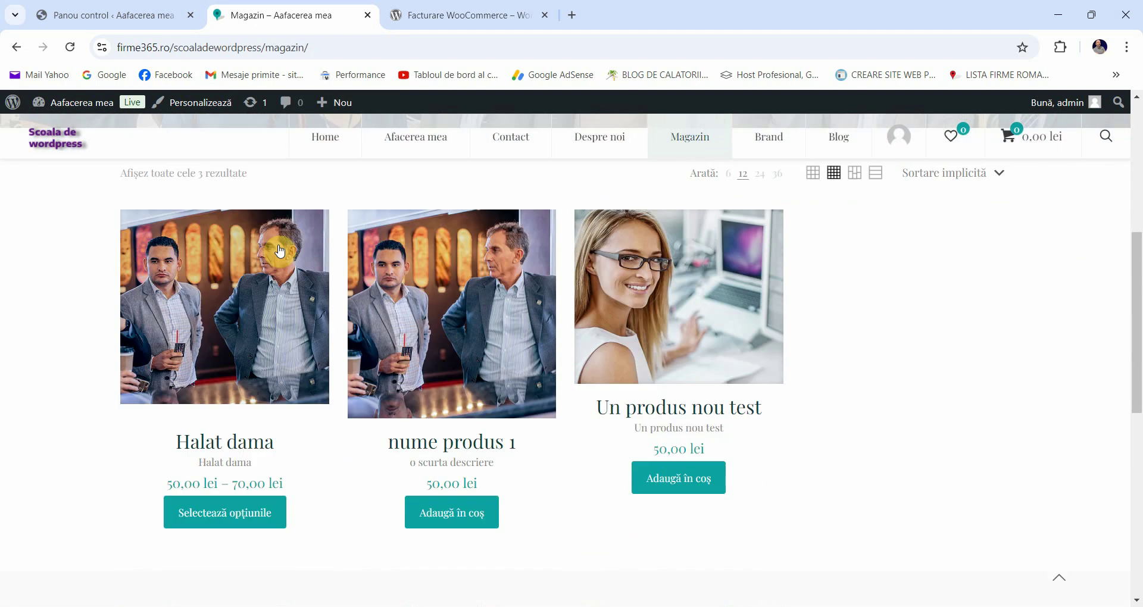
{"action": "scroll", "coordinate": [617, 250], "scroll_direction": "down", "scroll_amount": 1}
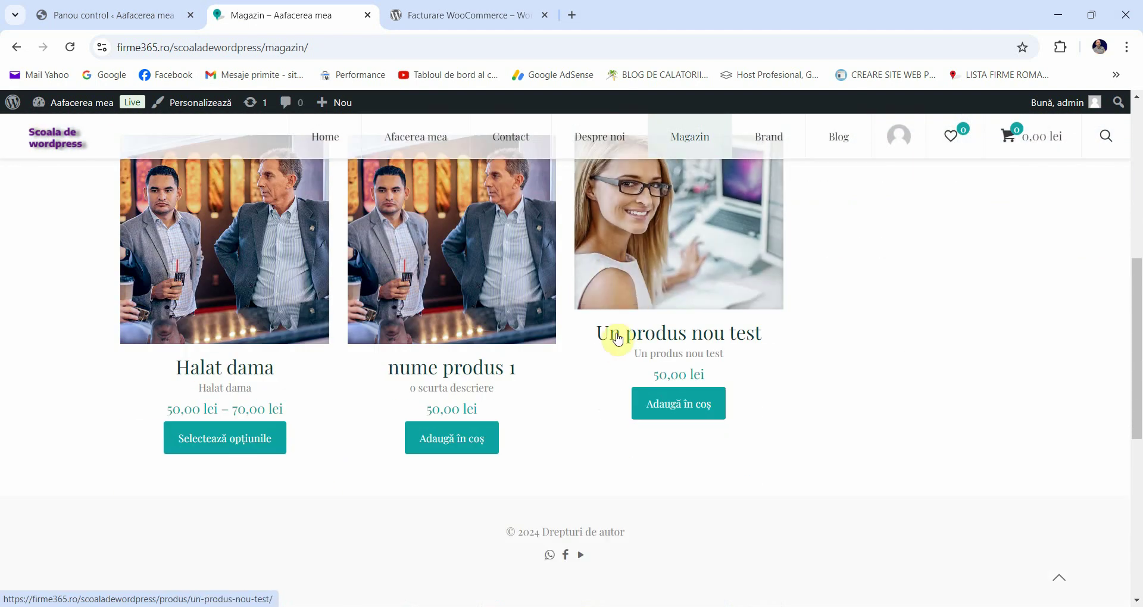
Step: Add Un produs nou test (50,00 lei) to the cart and proceed to Finalizare checkout
{"action": "left_click", "coordinate": [683, 403]}
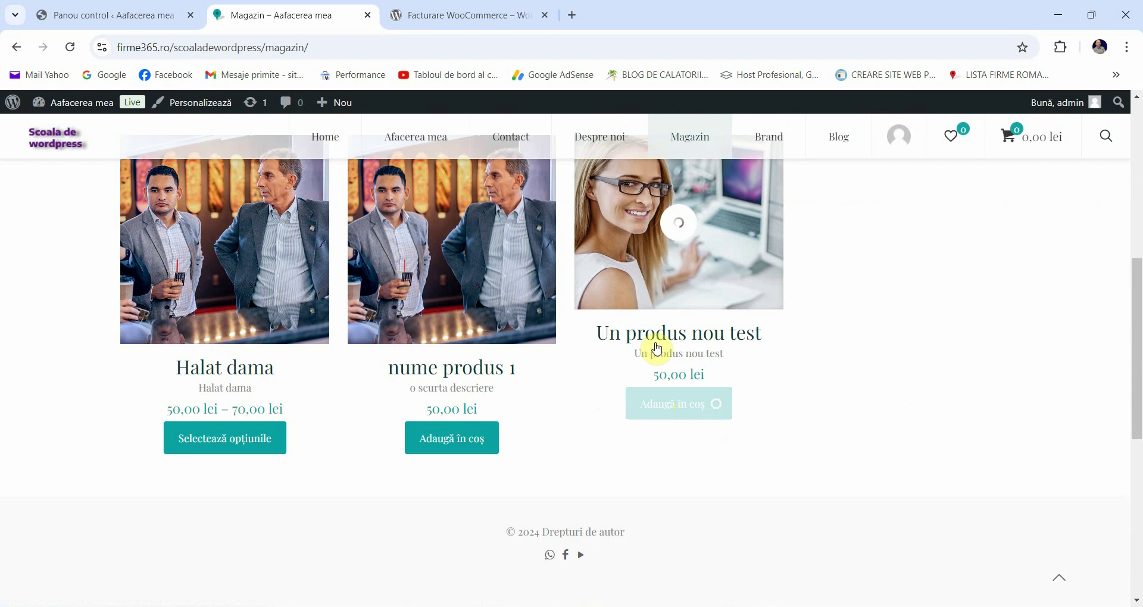
{"action": "mouse_move", "coordinate": [686, 291]}
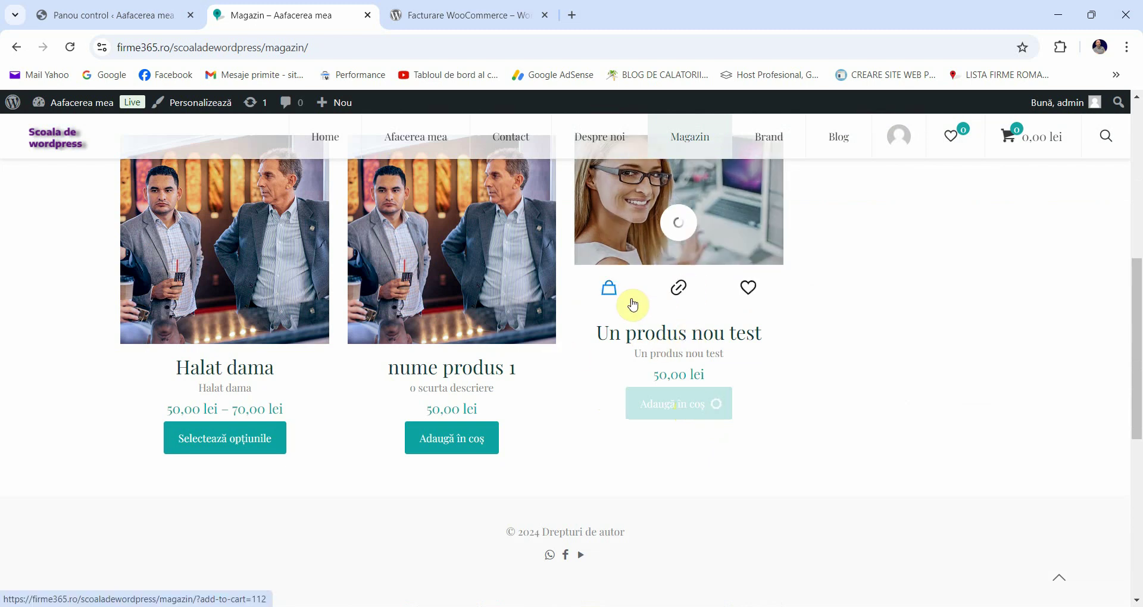
{"action": "left_click", "coordinate": [441, 333]}
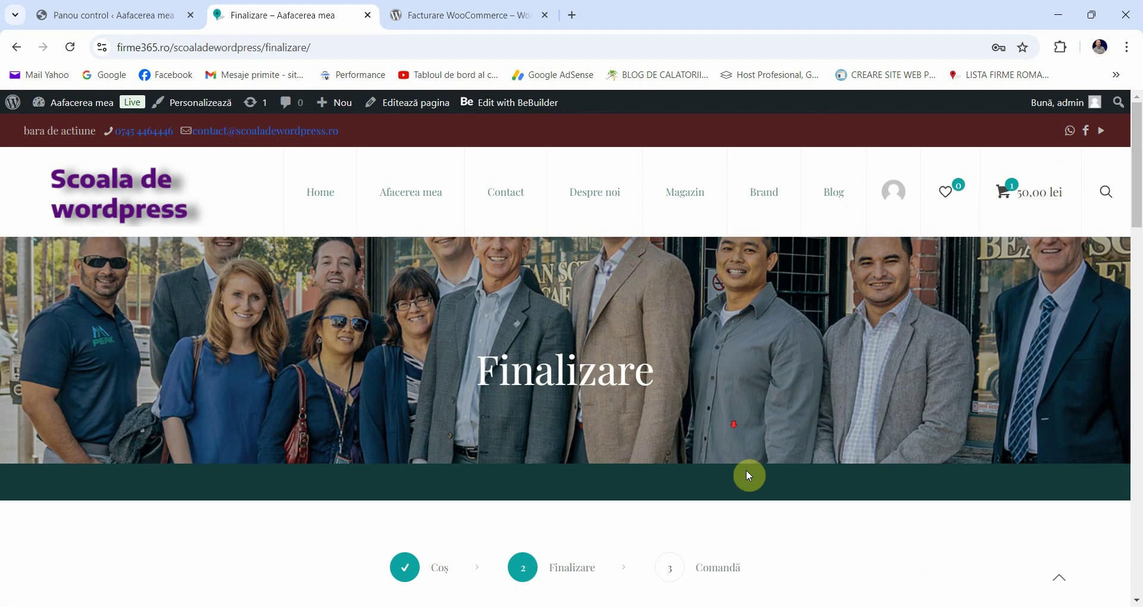
Step: Click through the Prenume, Nume companie and Stradă billing fields on the checkout form
{"action": "scroll", "coordinate": [738, 452], "scroll_direction": "down", "scroll_amount": 4}
{"action": "scroll", "coordinate": [731, 416], "scroll_direction": "down", "scroll_amount": 3}
{"action": "left_click", "coordinate": [194, 316]}
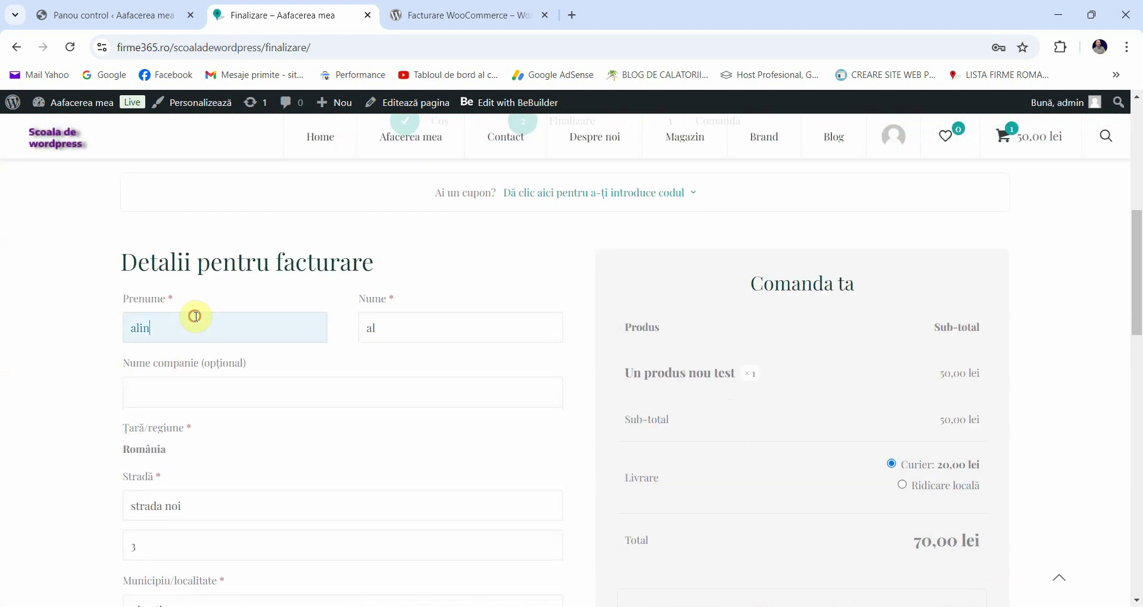
{"action": "left_click", "coordinate": [236, 385]}
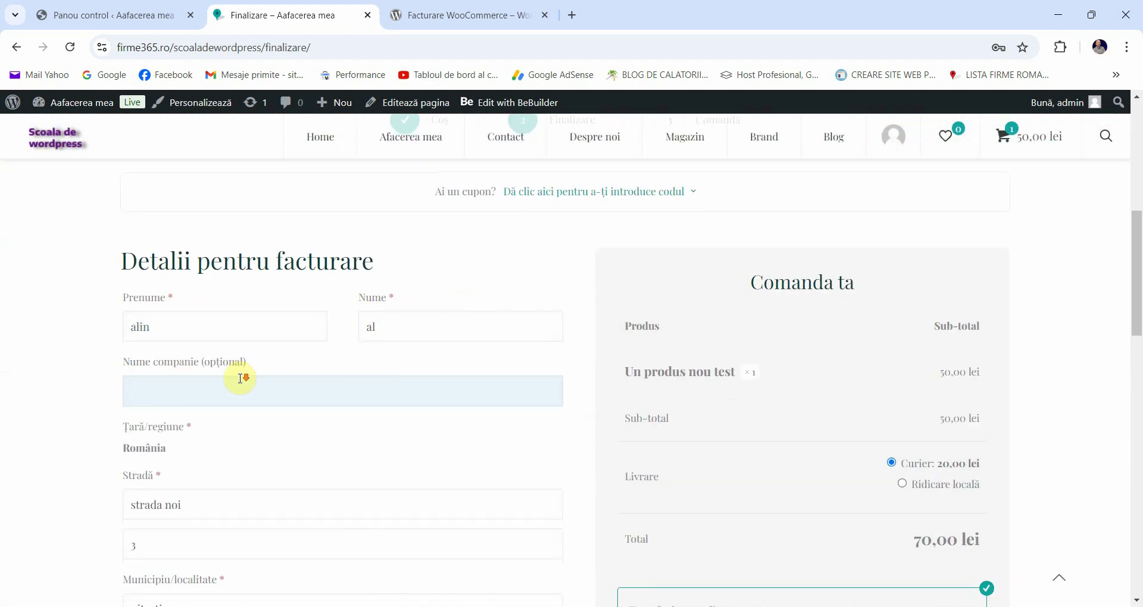
{"action": "scroll", "coordinate": [241, 383], "scroll_direction": "down", "scroll_amount": 1}
{"action": "left_click", "coordinate": [173, 431]}
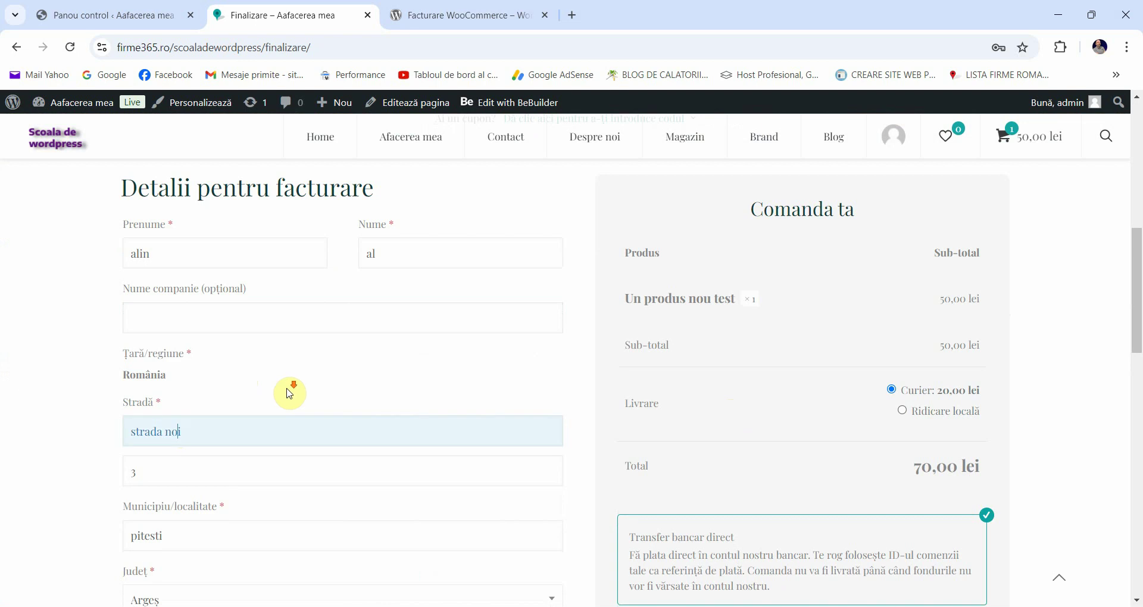
Step: Scroll the checkout to review the 70,00 lei total with 20,00 lei courier delivery
{"action": "scroll", "coordinate": [288, 388], "scroll_direction": "down", "scroll_amount": 1}
{"action": "scroll", "coordinate": [288, 389], "scroll_direction": "down", "scroll_amount": 4}
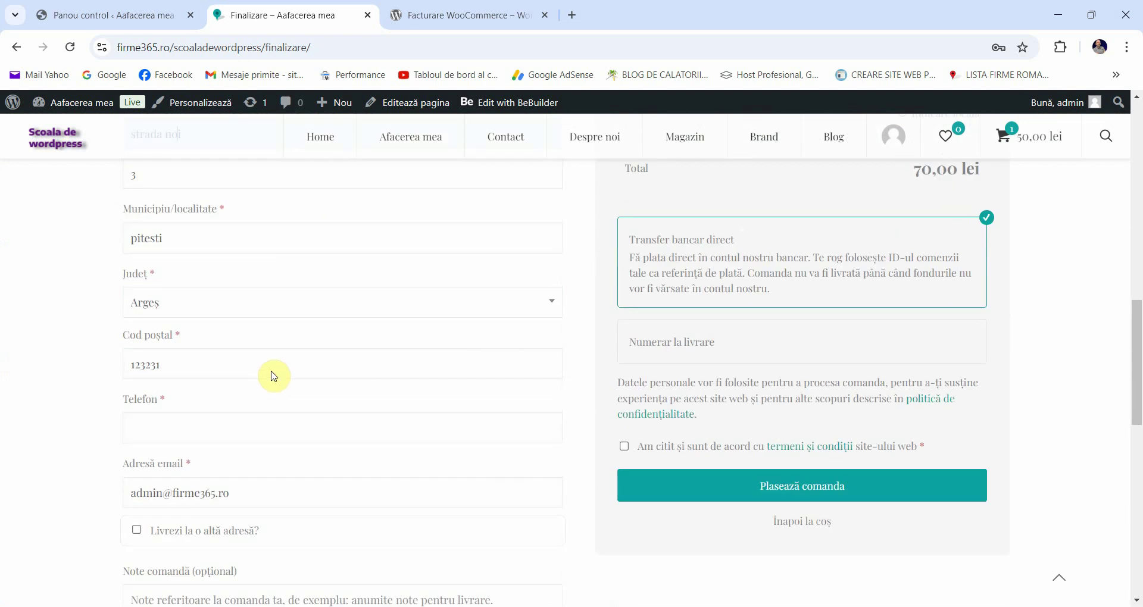
{"action": "scroll", "coordinate": [271, 386], "scroll_direction": "down", "scroll_amount": 1}
{"action": "scroll", "coordinate": [257, 386], "scroll_direction": "up", "scroll_amount": 4}
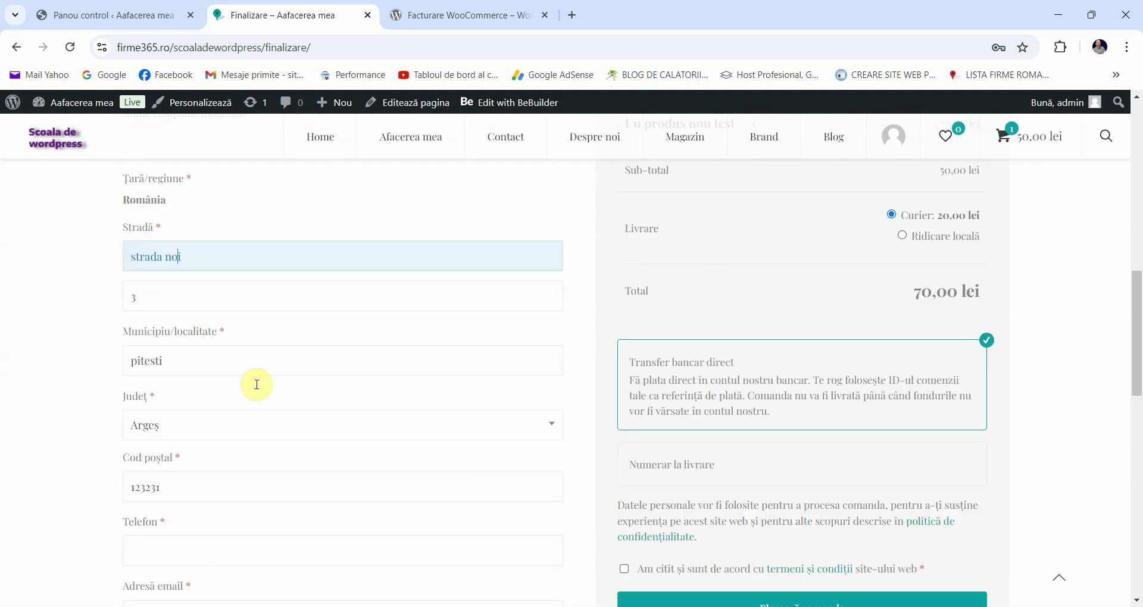
{"action": "scroll", "coordinate": [257, 386], "scroll_direction": "up", "scroll_amount": 3}
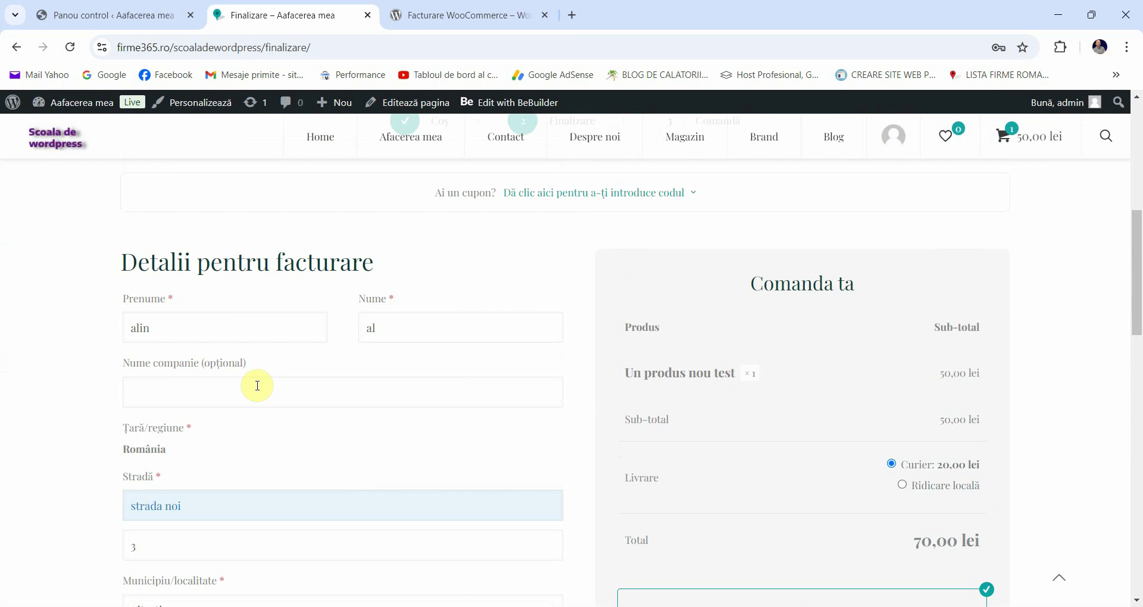
{"action": "scroll", "coordinate": [275, 378], "scroll_direction": "down", "scroll_amount": 4}
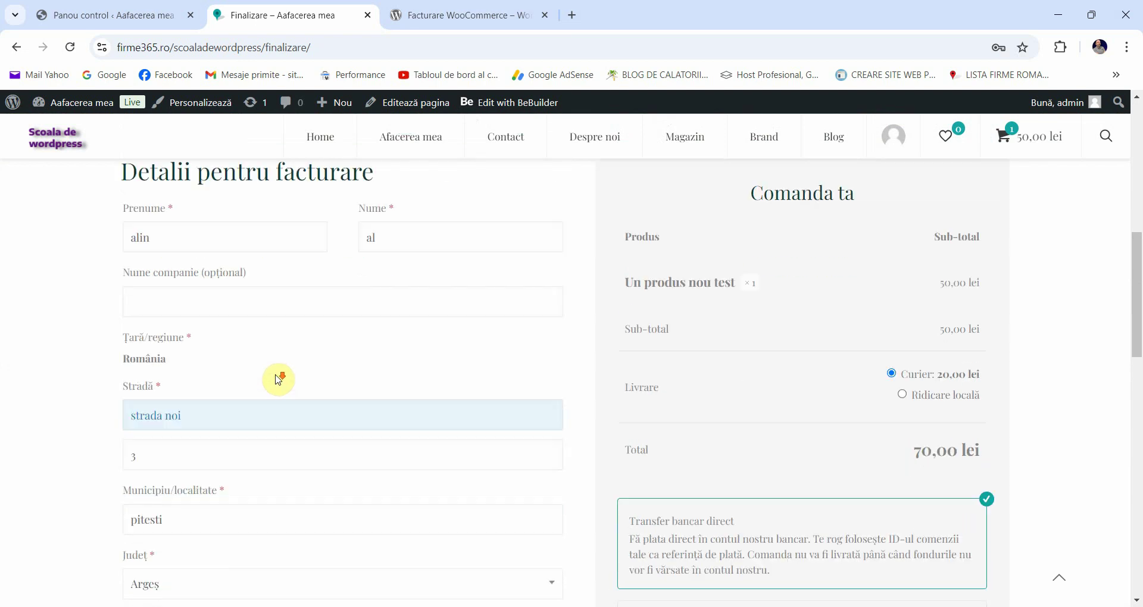
{"action": "scroll", "coordinate": [298, 373], "scroll_direction": "up", "scroll_amount": 3}
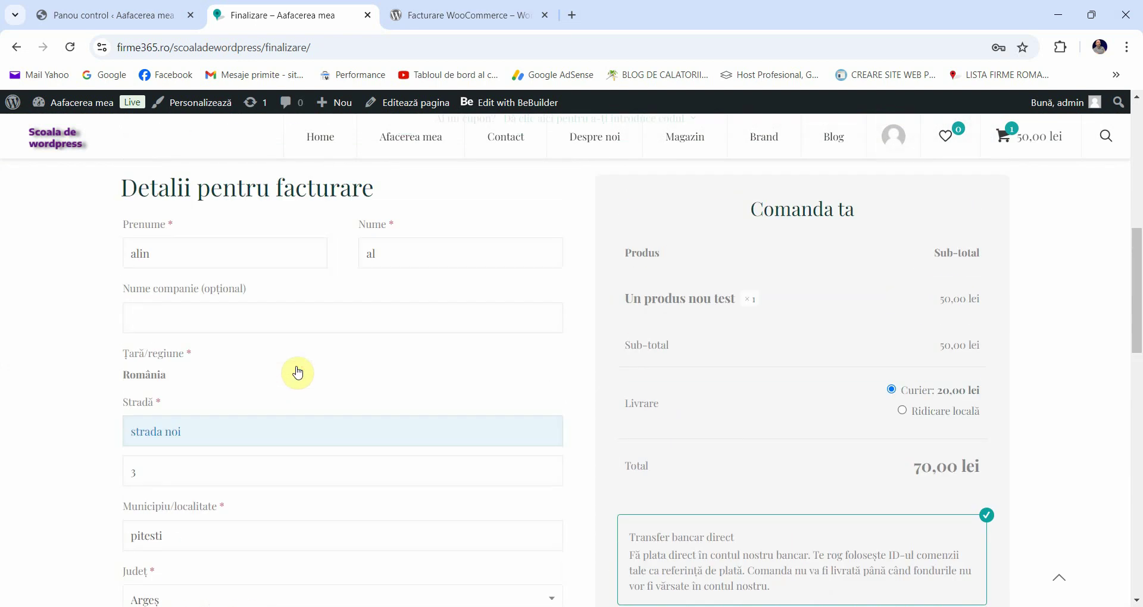
{"action": "scroll", "coordinate": [306, 363], "scroll_direction": "down", "scroll_amount": 2}
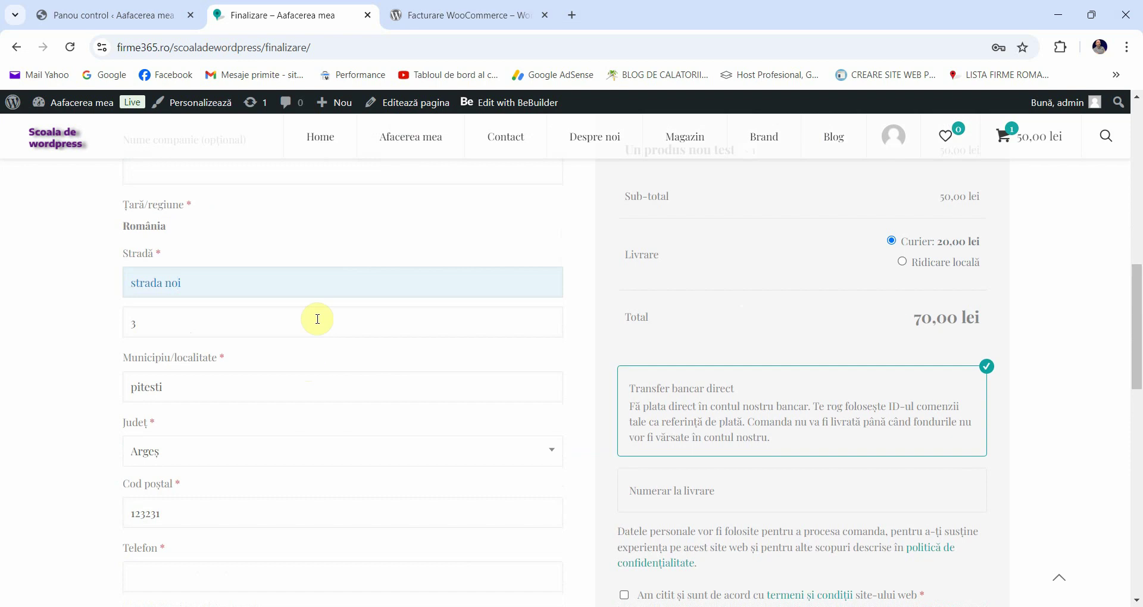
Step: Glance at the Facturare WooCommerce plugin page, then return to the checkout's Nume companie field
{"action": "left_click", "coordinate": [427, 13]}
{"action": "scroll", "coordinate": [179, 199], "scroll_direction": "up", "scroll_amount": 4}
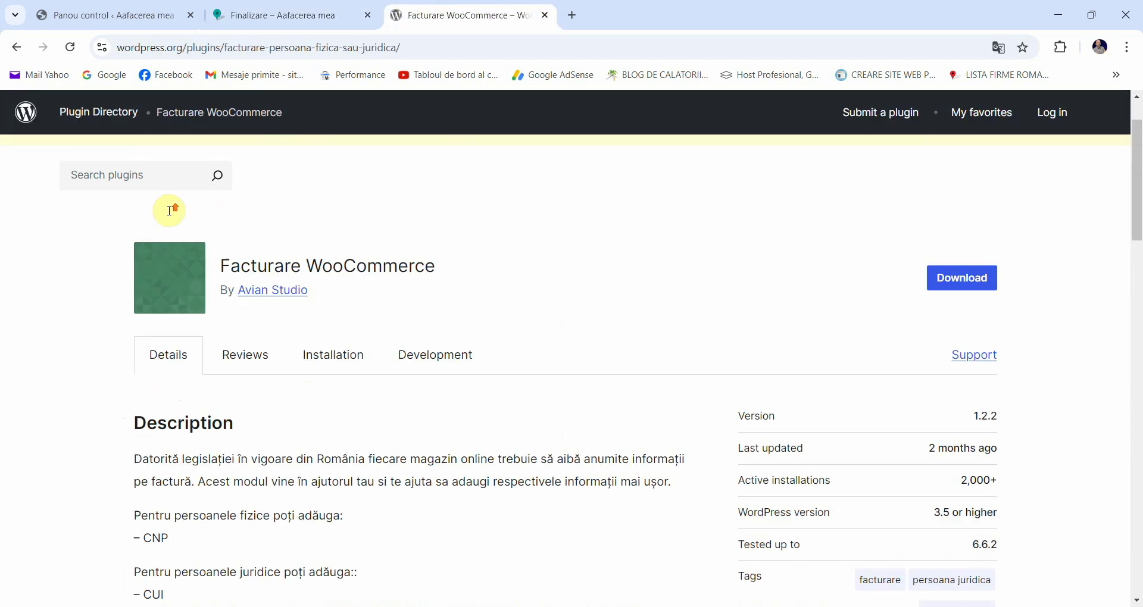
{"action": "scroll", "coordinate": [170, 208], "scroll_direction": "down", "scroll_amount": 1}
{"action": "left_click", "coordinate": [232, 18]}
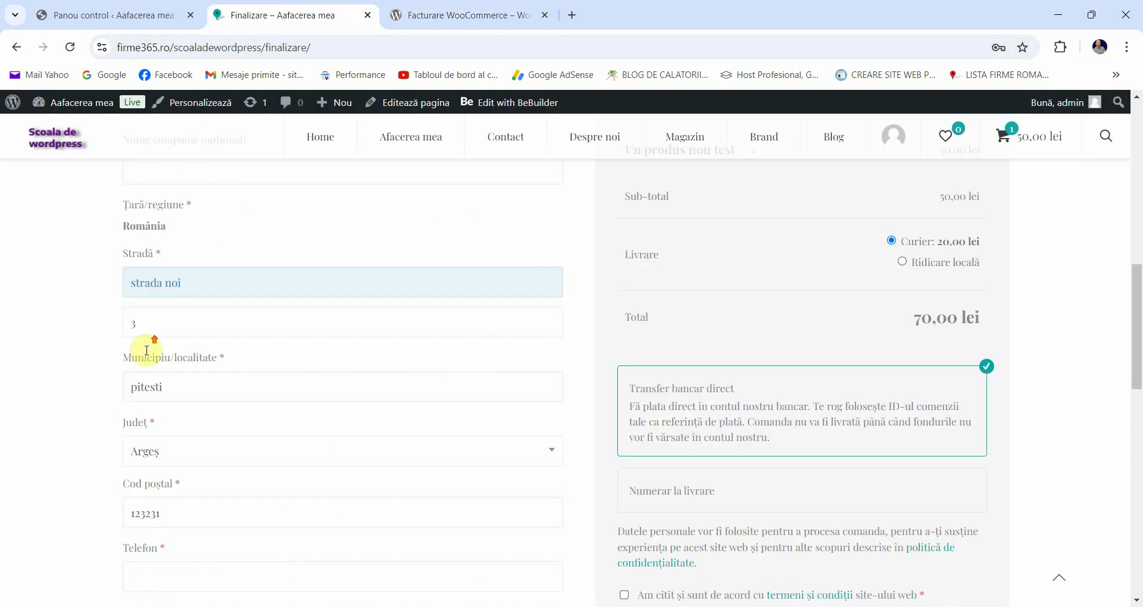
{"action": "scroll", "coordinate": [147, 350], "scroll_direction": "up", "scroll_amount": 3}
{"action": "left_click", "coordinate": [150, 308]}
{"action": "left_click", "coordinate": [71, 307]}
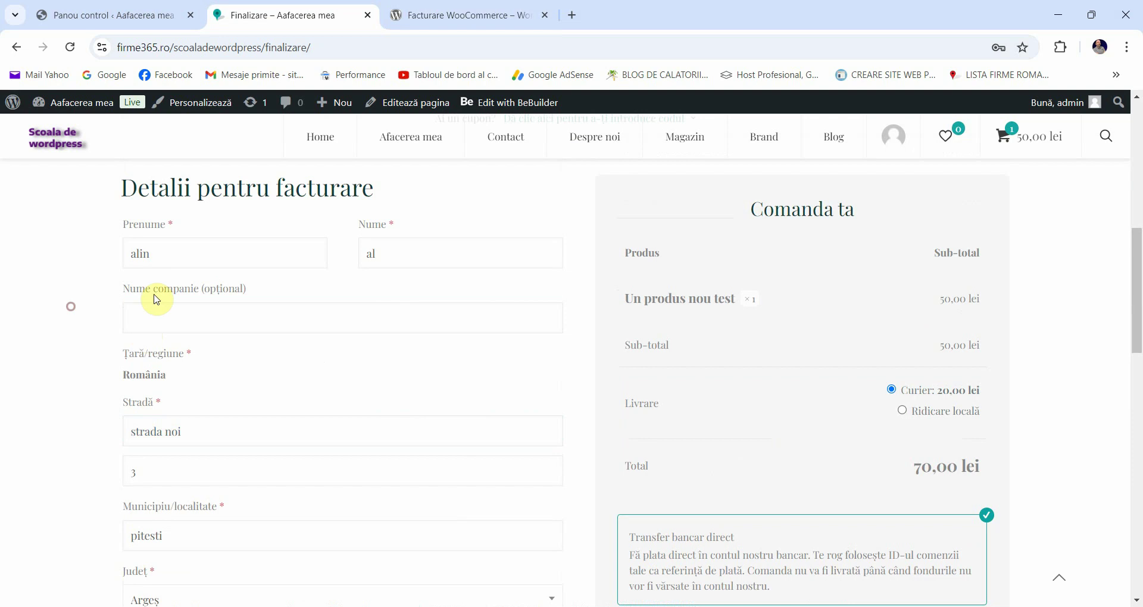
{"action": "left_click", "coordinate": [252, 299]}
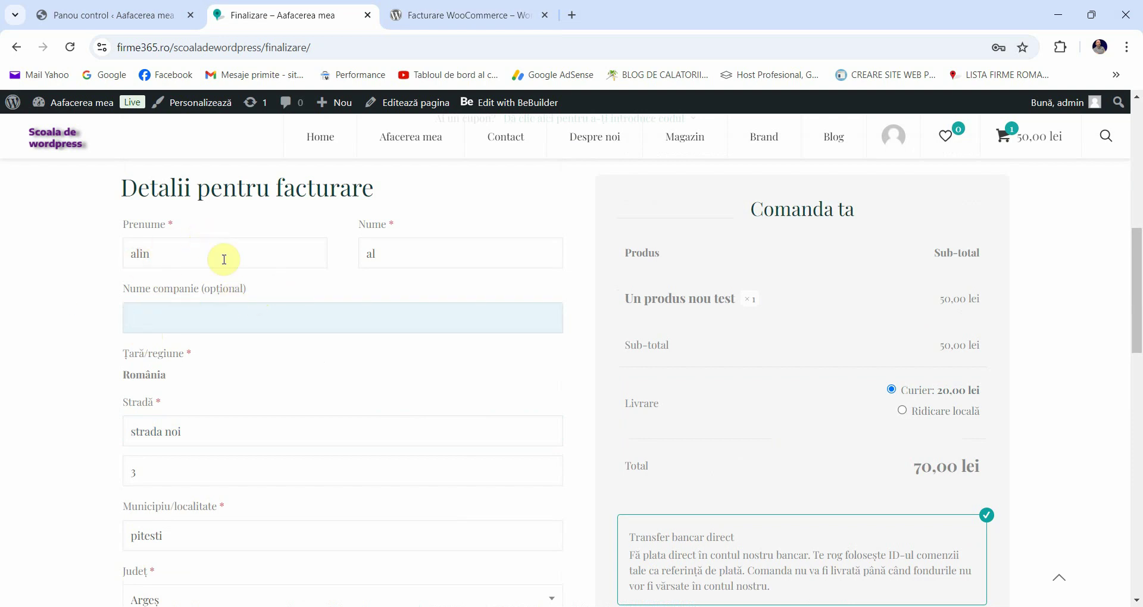
Step: Select the Facturare WooCommerce plugin name and go to the WordPress admin dashboard
{"action": "left_click", "coordinate": [427, 10]}
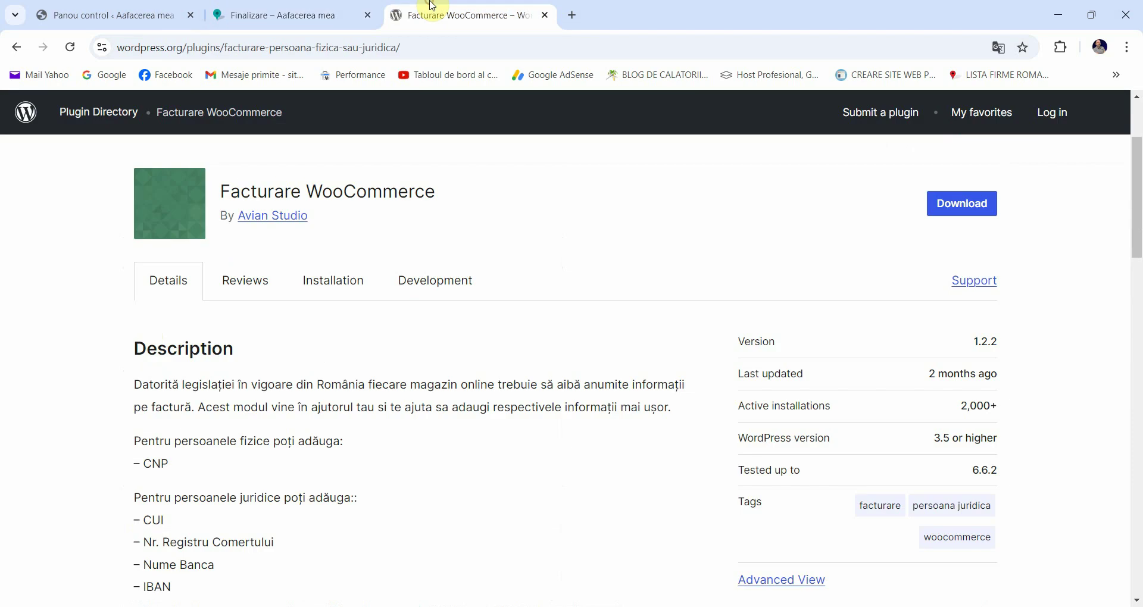
{"action": "triple_click", "coordinate": [309, 187]}
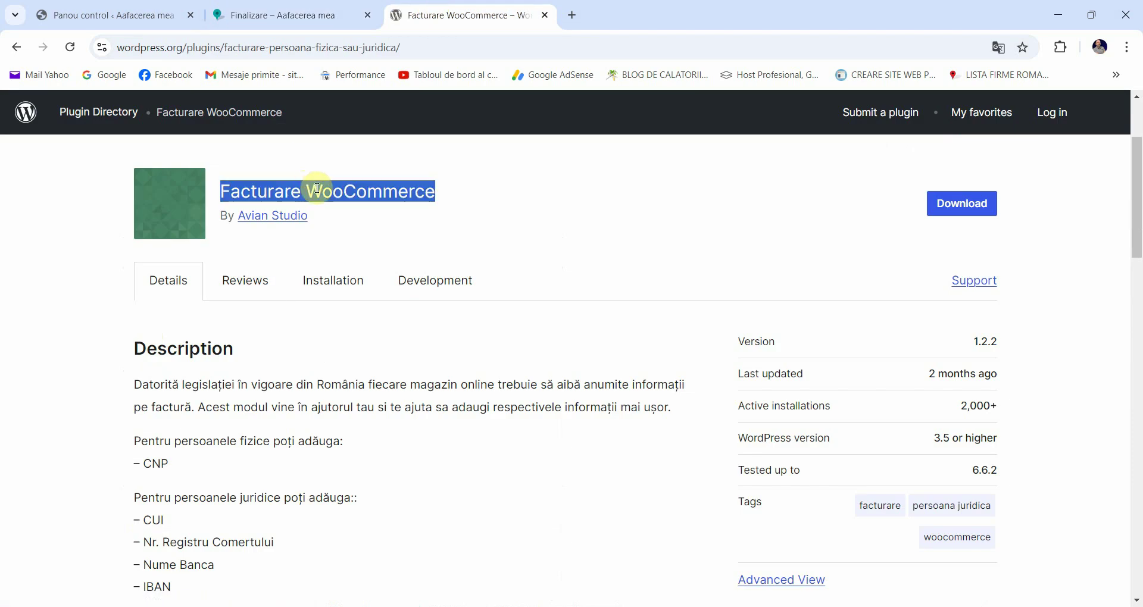
{"action": "left_click", "coordinate": [112, 13]}
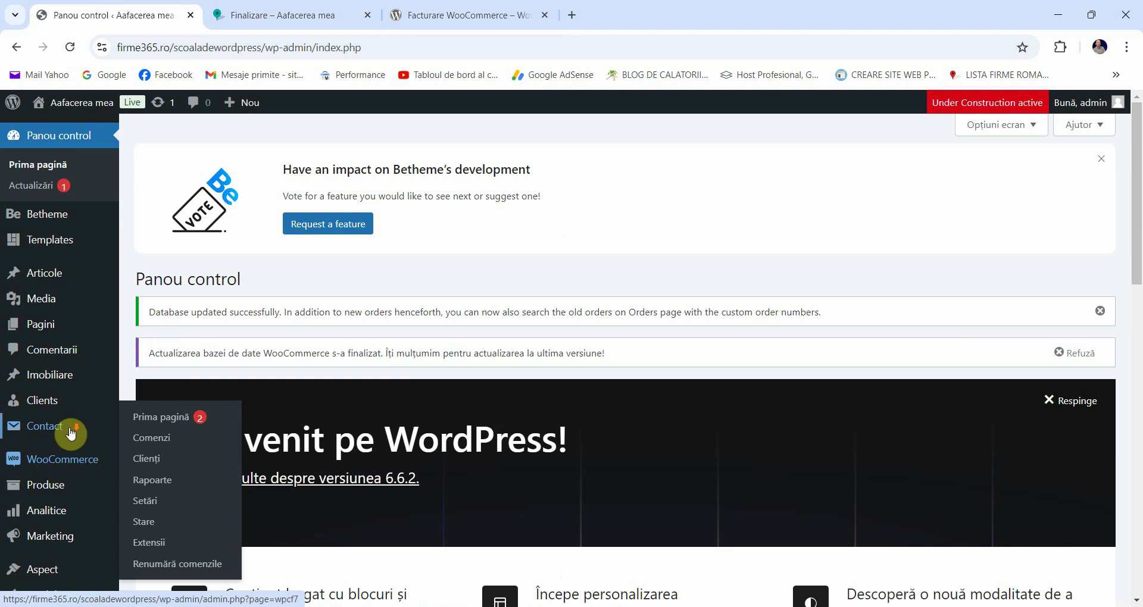
{"action": "scroll", "coordinate": [59, 446], "scroll_direction": "down", "scroll_amount": 1}
{"action": "mouse_move", "coordinate": [54, 522]}
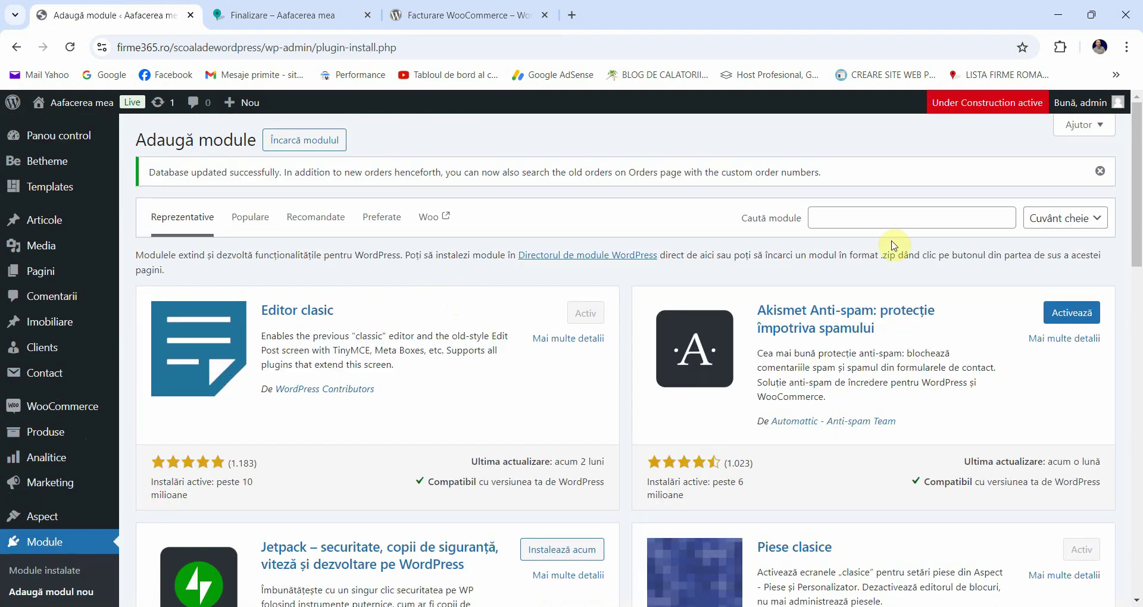
Step: Search Add Plugins for 'Facturare WooCommerce' and install the plugin
{"action": "left_click", "coordinate": [878, 217]}
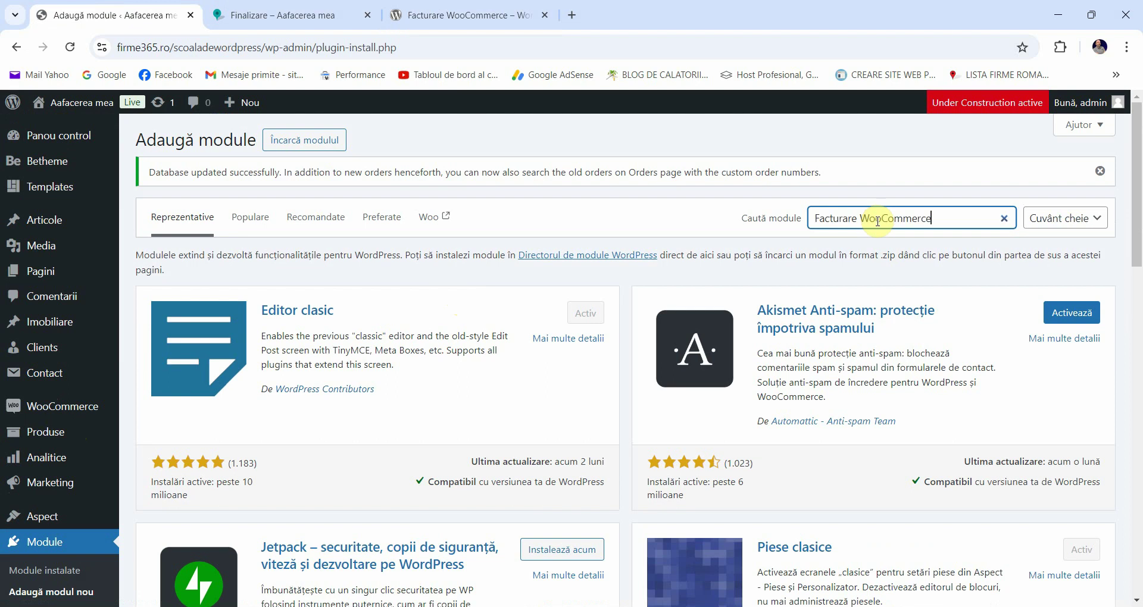
{"action": "key", "text": "Return"}
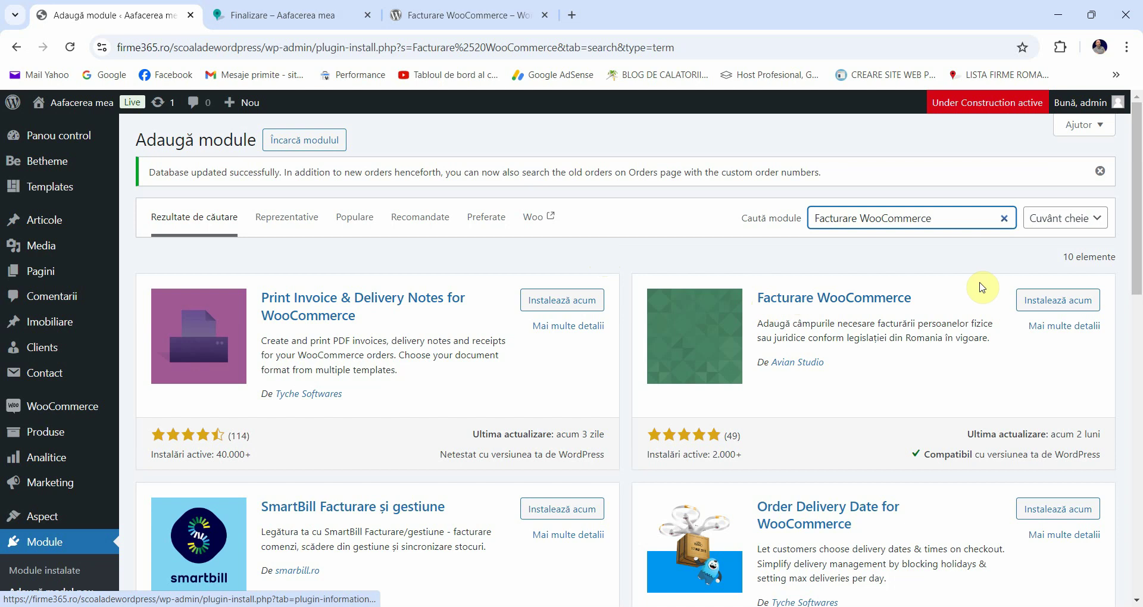
{"action": "left_click", "coordinate": [1042, 302]}
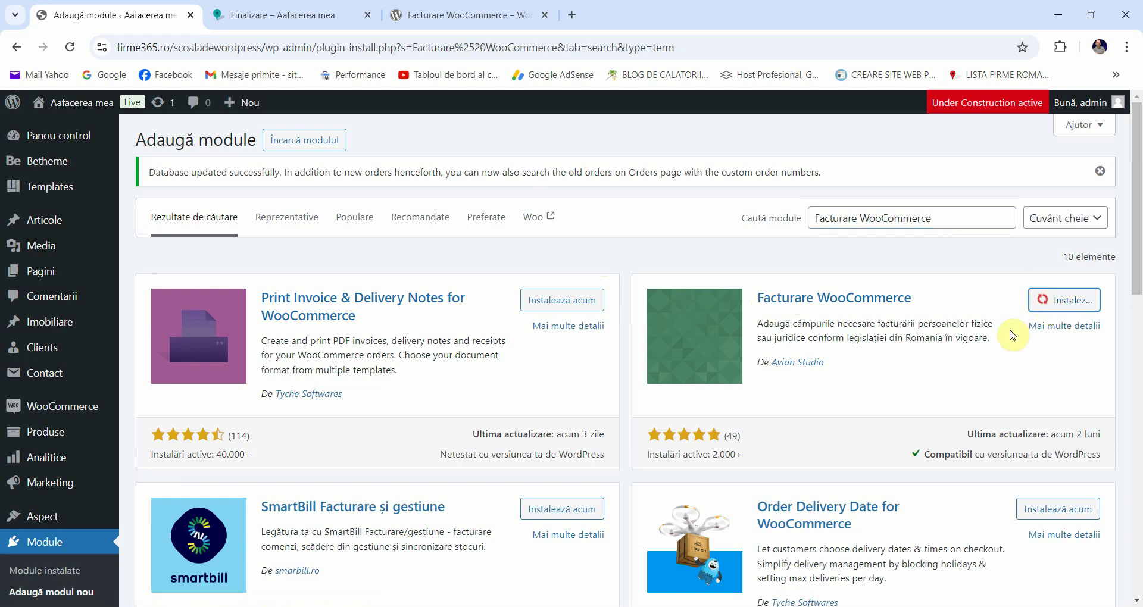
Step: Browse the plugin's directory screenshots, then activate Facturare WooCommerce from the search results
{"action": "left_click", "coordinate": [451, 7]}
{"action": "scroll", "coordinate": [311, 304], "scroll_direction": "down", "scroll_amount": 6}
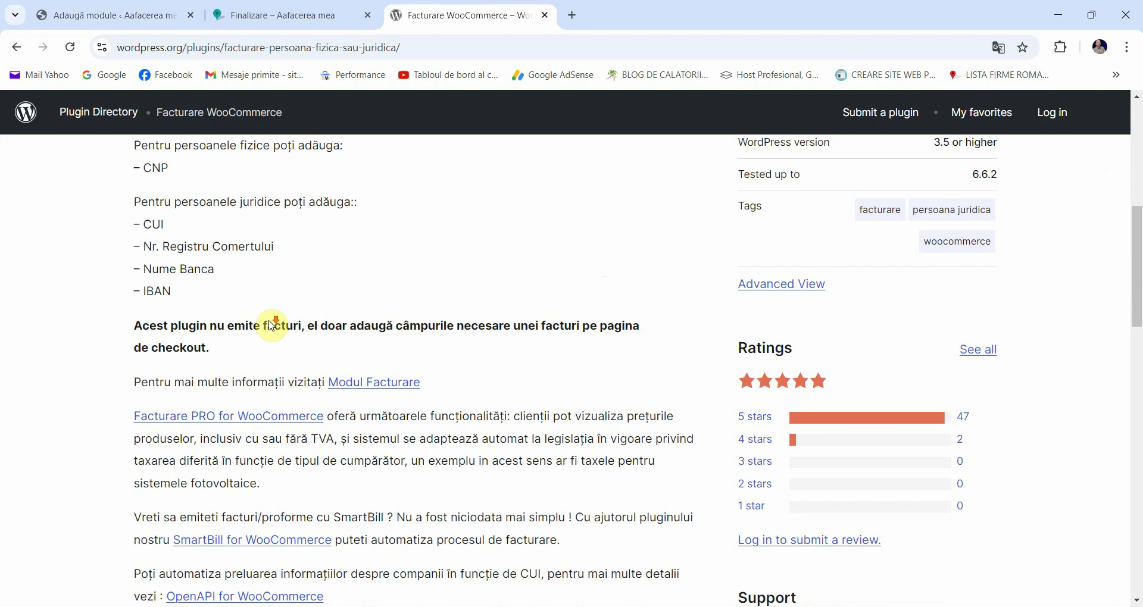
{"action": "scroll", "coordinate": [275, 320], "scroll_direction": "down", "scroll_amount": 5}
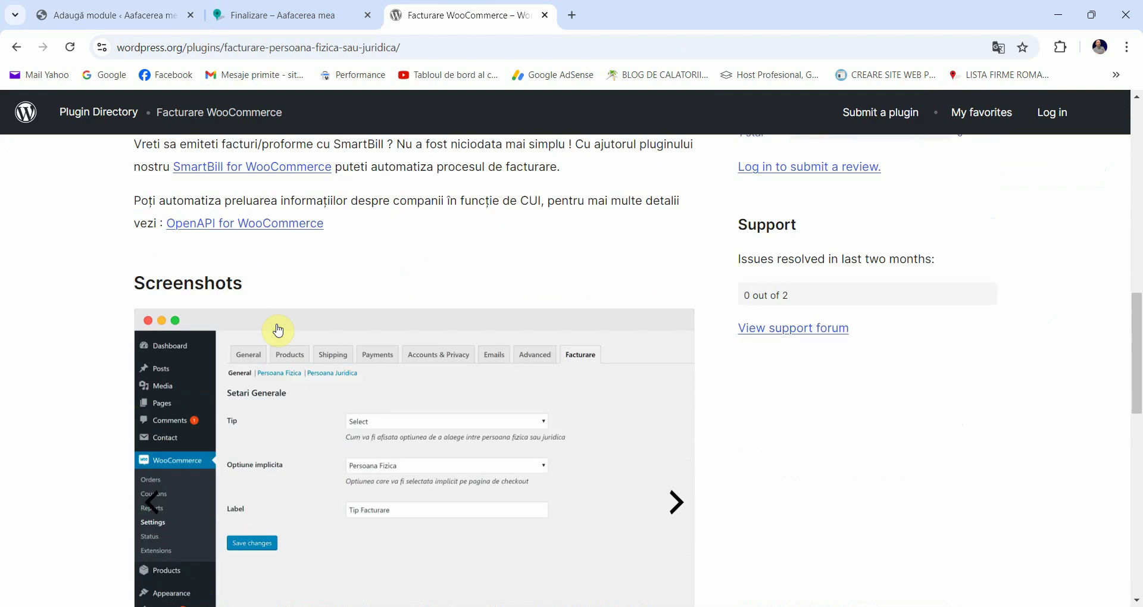
{"action": "left_click", "coordinate": [682, 509]}
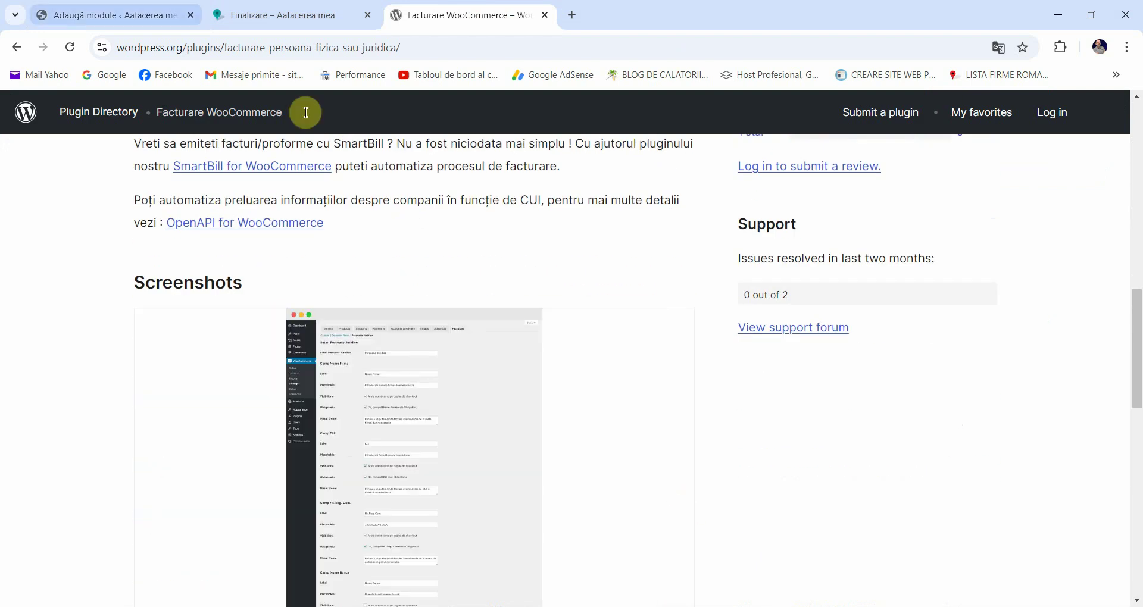
{"action": "left_click", "coordinate": [107, 15]}
{"action": "left_click", "coordinate": [1062, 311]}
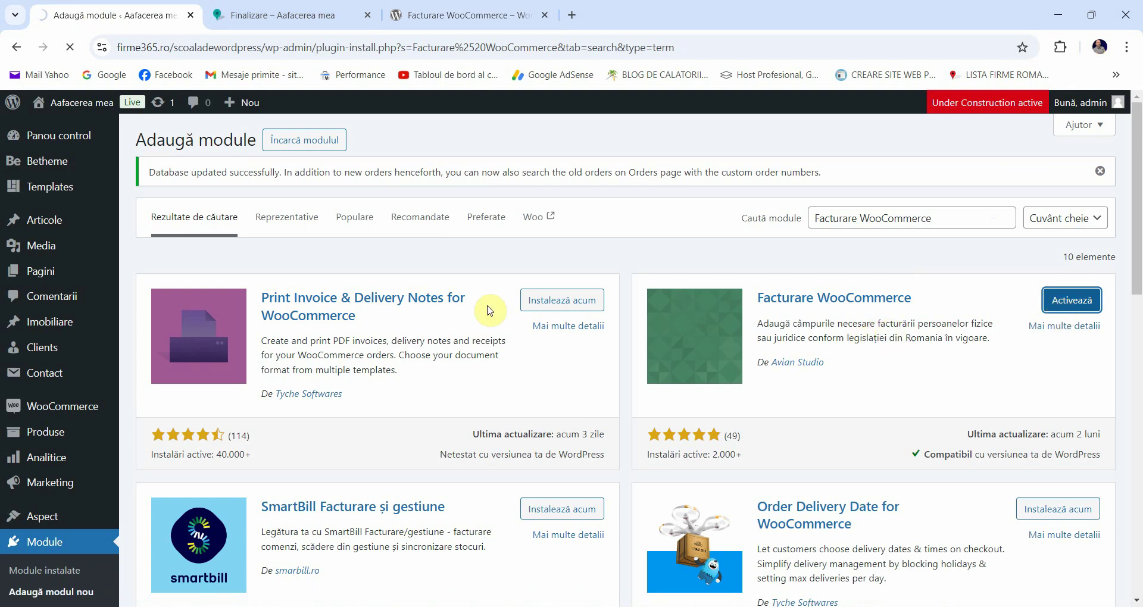
Step: Check the store's checkout page after installing the Facturare plugin
{"action": "left_click", "coordinate": [285, 15]}
{"action": "scroll", "coordinate": [102, 308], "scroll_direction": "down", "scroll_amount": 2}
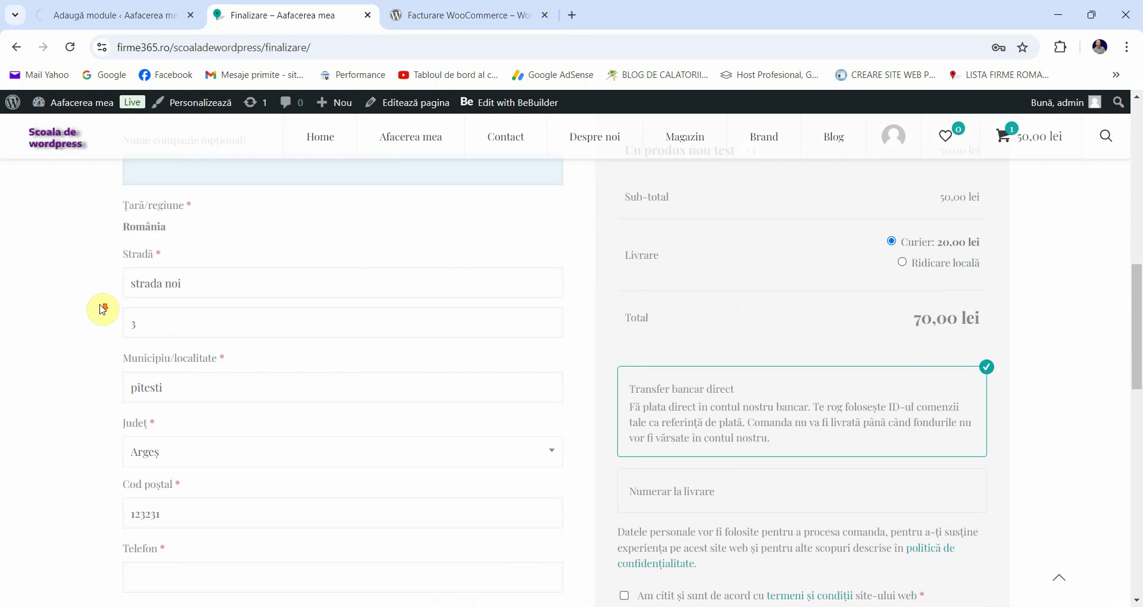
{"action": "scroll", "coordinate": [102, 308], "scroll_direction": "up", "scroll_amount": 3}
{"action": "left_click", "coordinate": [268, 265]}
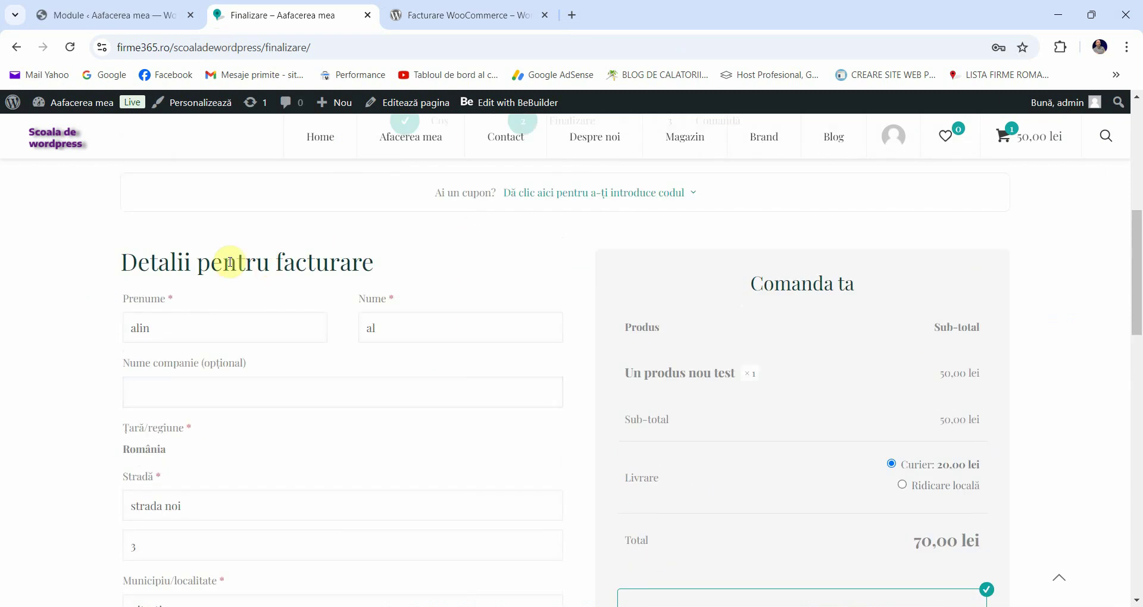
{"action": "scroll", "coordinate": [149, 286], "scroll_direction": "up", "scroll_amount": 2}
{"action": "scroll", "coordinate": [150, 286], "scroll_direction": "up", "scroll_amount": 1}
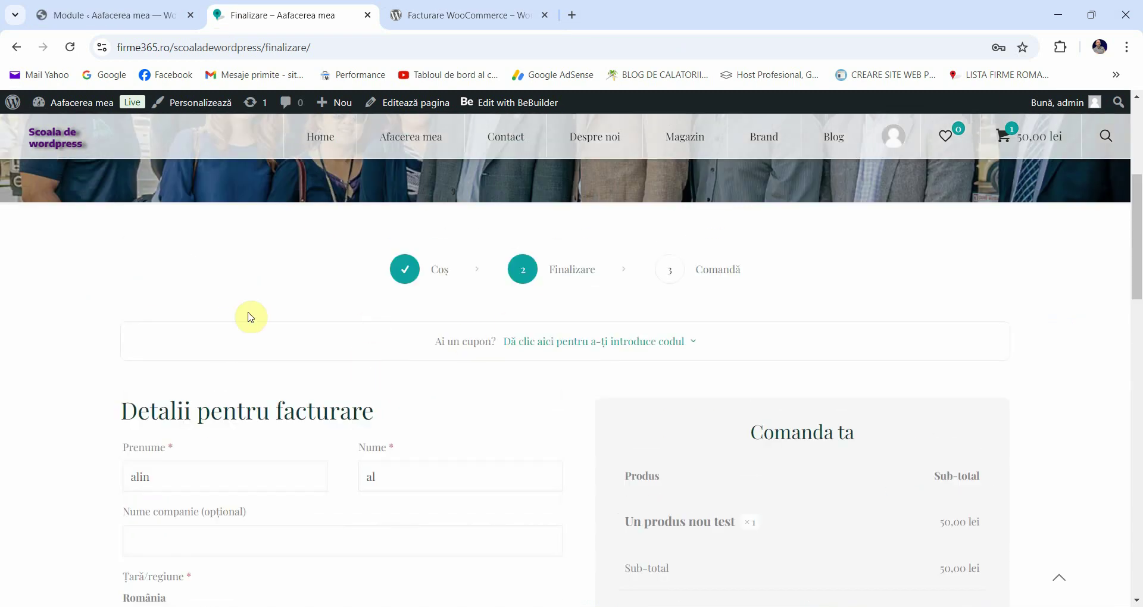
{"action": "scroll", "coordinate": [219, 224], "scroll_direction": "down", "scroll_amount": 3}
Step: Confirm on the Plugins list that Facturare is active, then head to WooCommerce Settings
{"action": "left_click", "coordinate": [107, 15]}
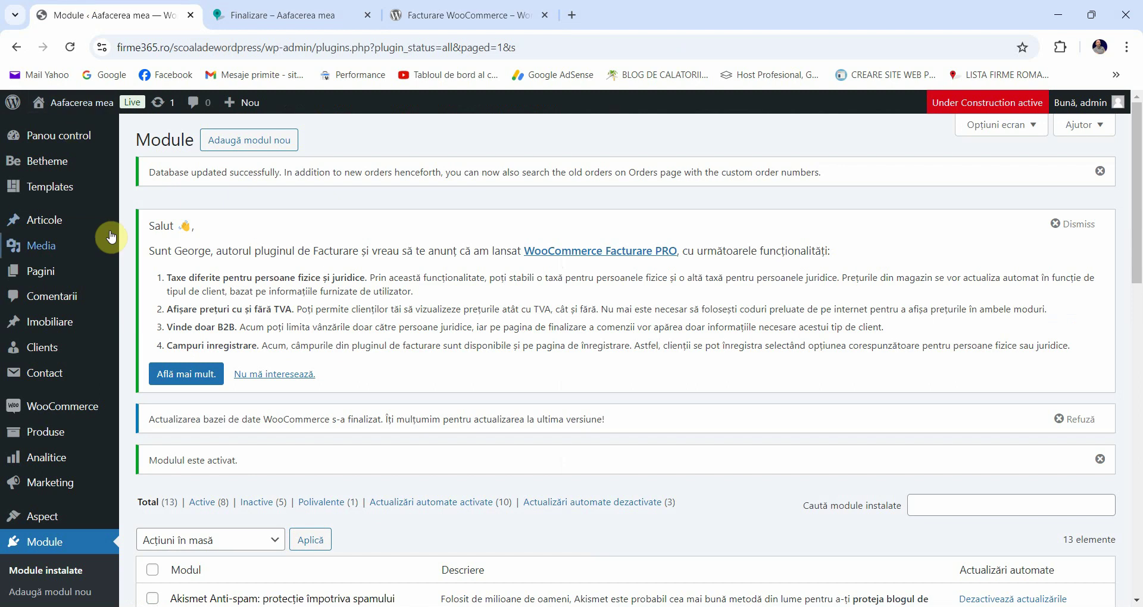
{"action": "scroll", "coordinate": [77, 268], "scroll_direction": "down", "scroll_amount": 1}
{"action": "scroll", "coordinate": [77, 268], "scroll_direction": "down", "scroll_amount": 1}
{"action": "scroll", "coordinate": [56, 234], "scroll_direction": "up", "scroll_amount": 2}
{"action": "scroll", "coordinate": [289, 223], "scroll_direction": "down", "scroll_amount": 4}
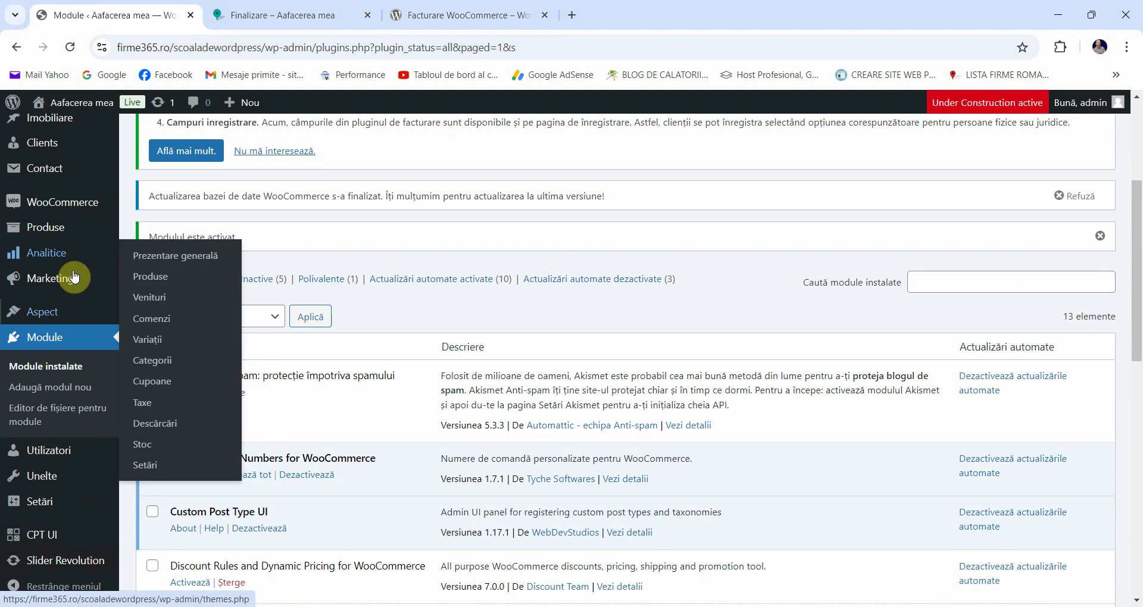
{"action": "mouse_move", "coordinate": [56, 200]}
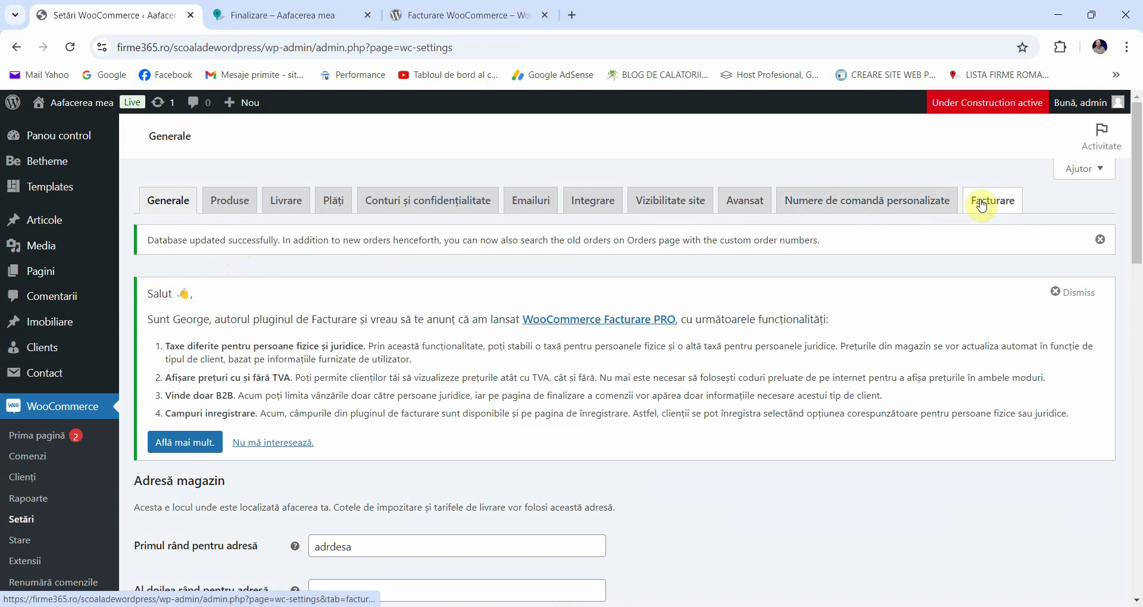
Step: Open the Facturare settings section and leave the billing type display as Select
{"action": "left_click", "coordinate": [990, 203]}
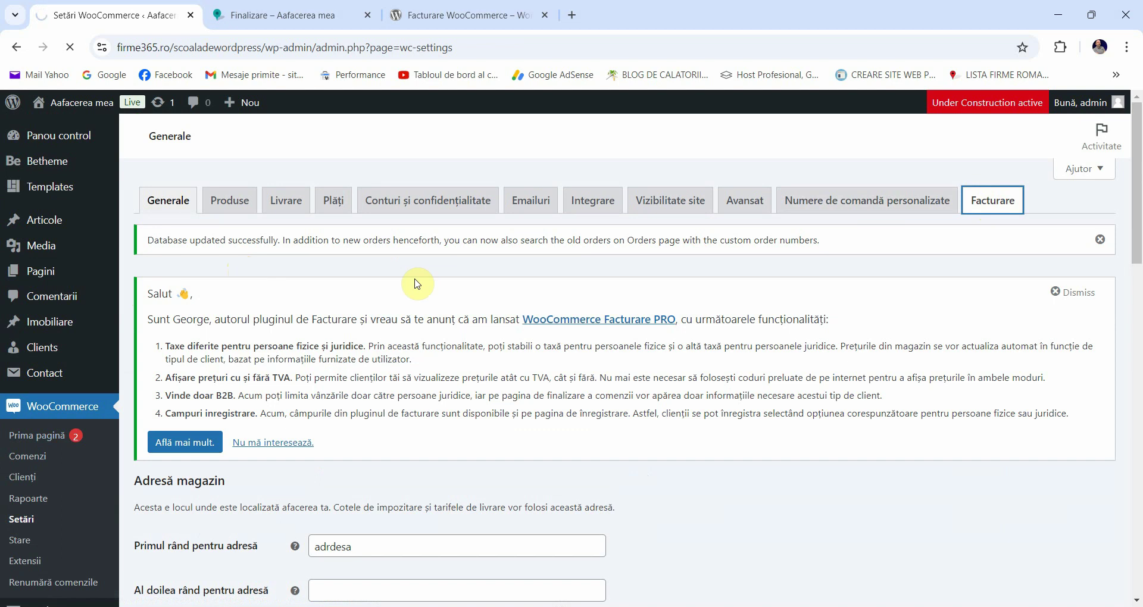
{"action": "scroll", "coordinate": [304, 296], "scroll_direction": "down", "scroll_amount": 3}
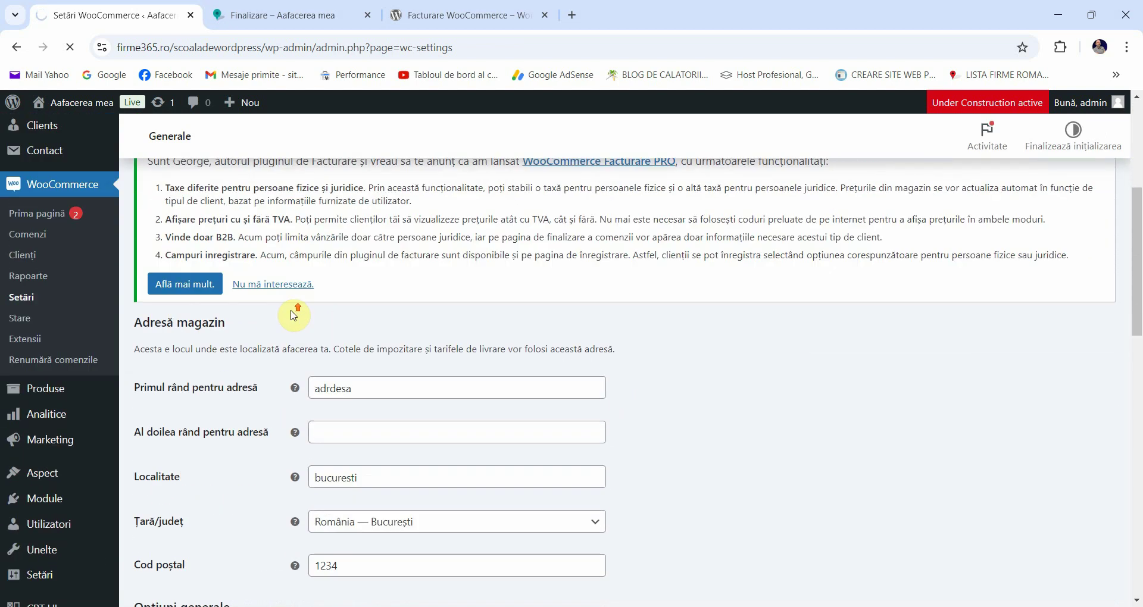
{"action": "scroll", "coordinate": [182, 370], "scroll_direction": "down", "scroll_amount": 2}
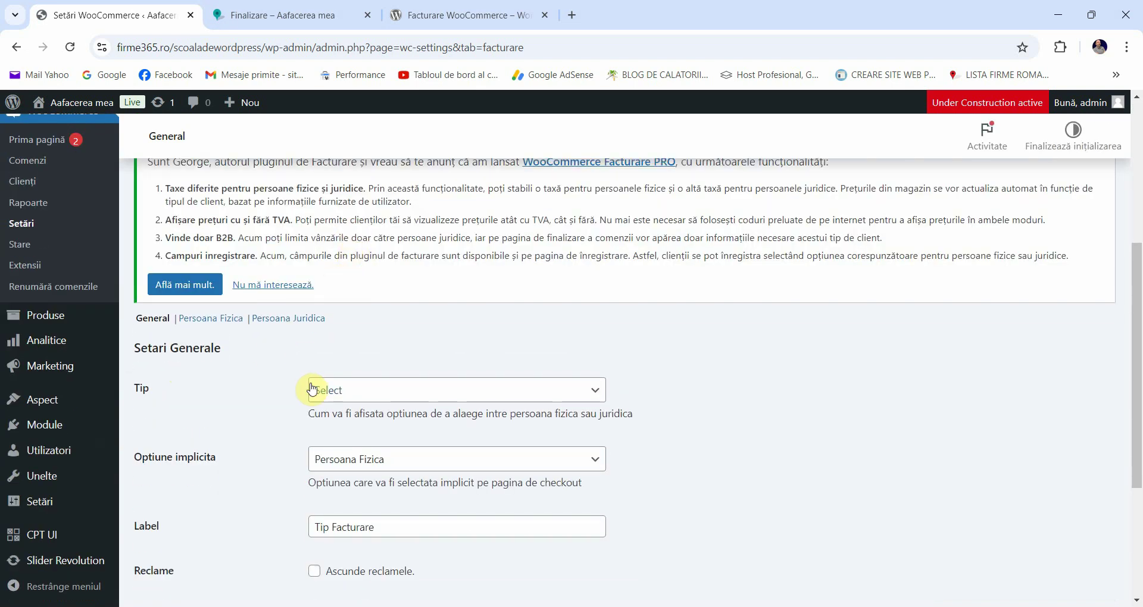
{"action": "left_click", "coordinate": [312, 389]}
{"action": "left_click", "coordinate": [245, 411]}
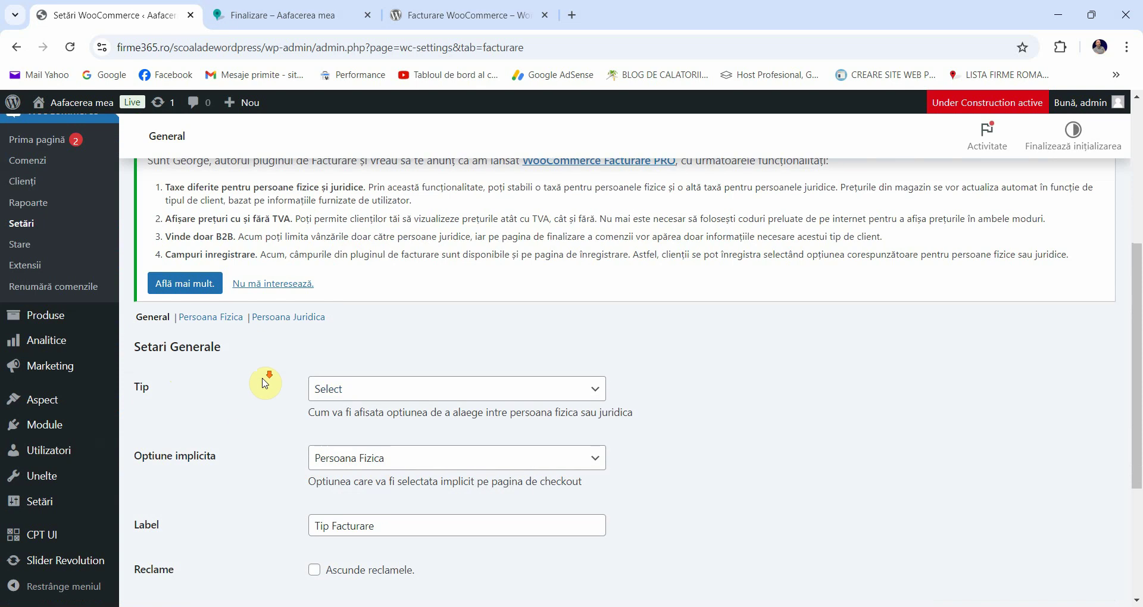
Step: Keep Persoana Fizica as the default billing type and review the Tip Facturare label
{"action": "scroll", "coordinate": [266, 379], "scroll_direction": "down", "scroll_amount": 1}
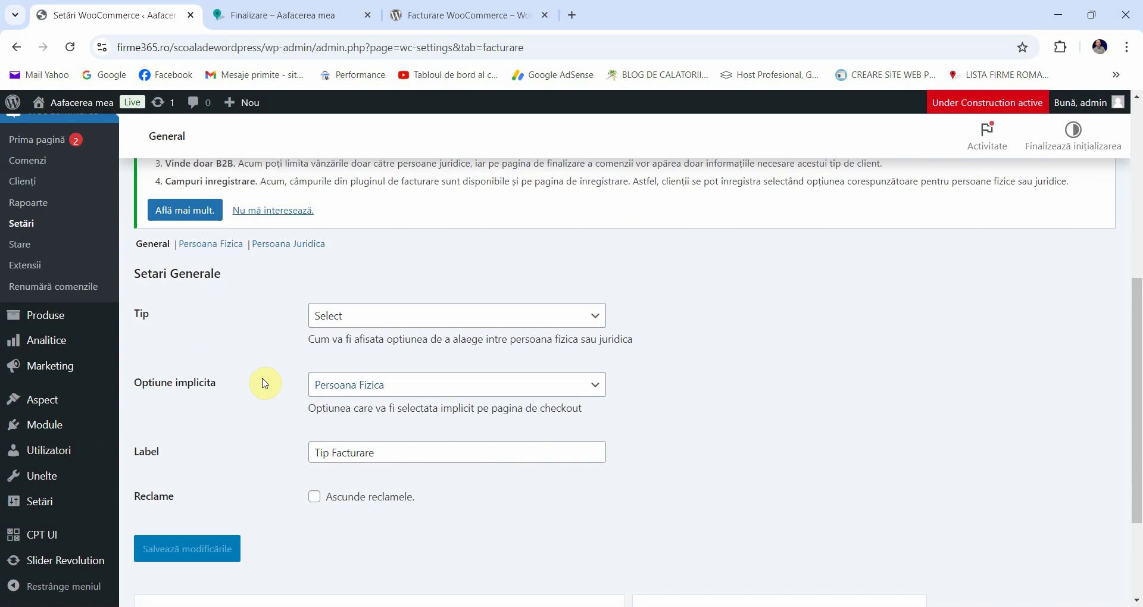
{"action": "left_click", "coordinate": [334, 387]}
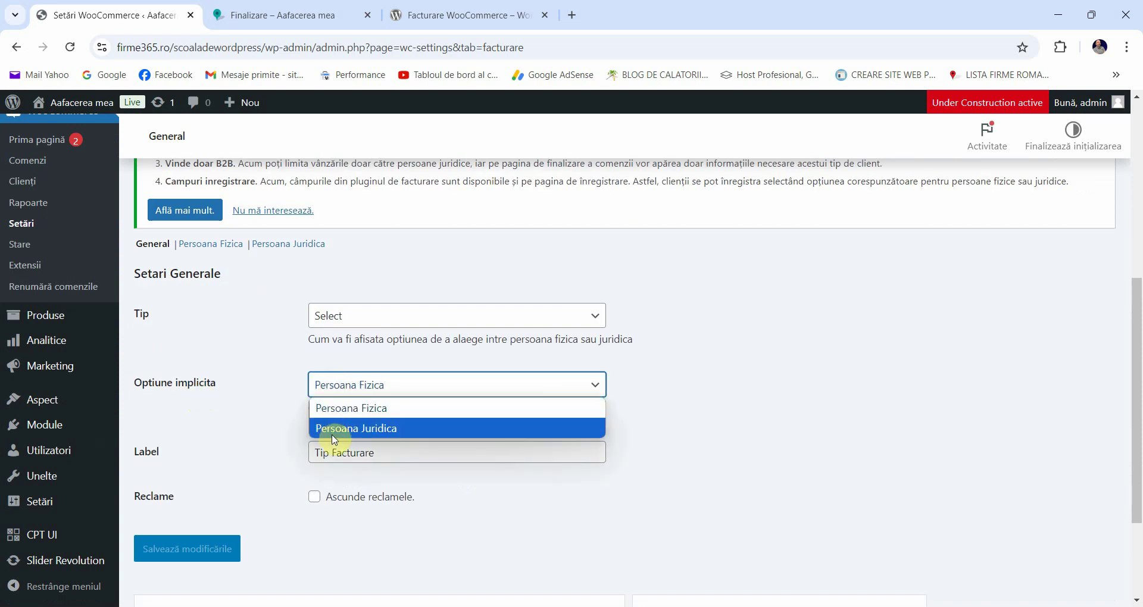
{"action": "left_click", "coordinate": [236, 389]}
{"action": "scroll", "coordinate": [242, 392], "scroll_direction": "down", "scroll_amount": 1}
{"action": "scroll", "coordinate": [375, 364], "scroll_direction": "down", "scroll_amount": 1}
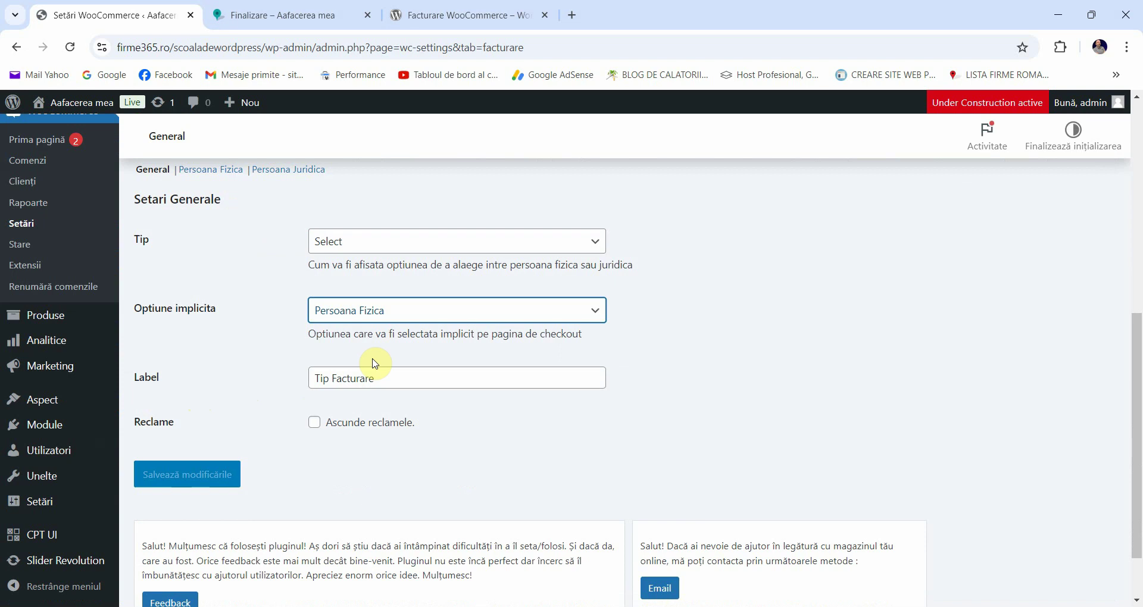
{"action": "left_click", "coordinate": [216, 381]}
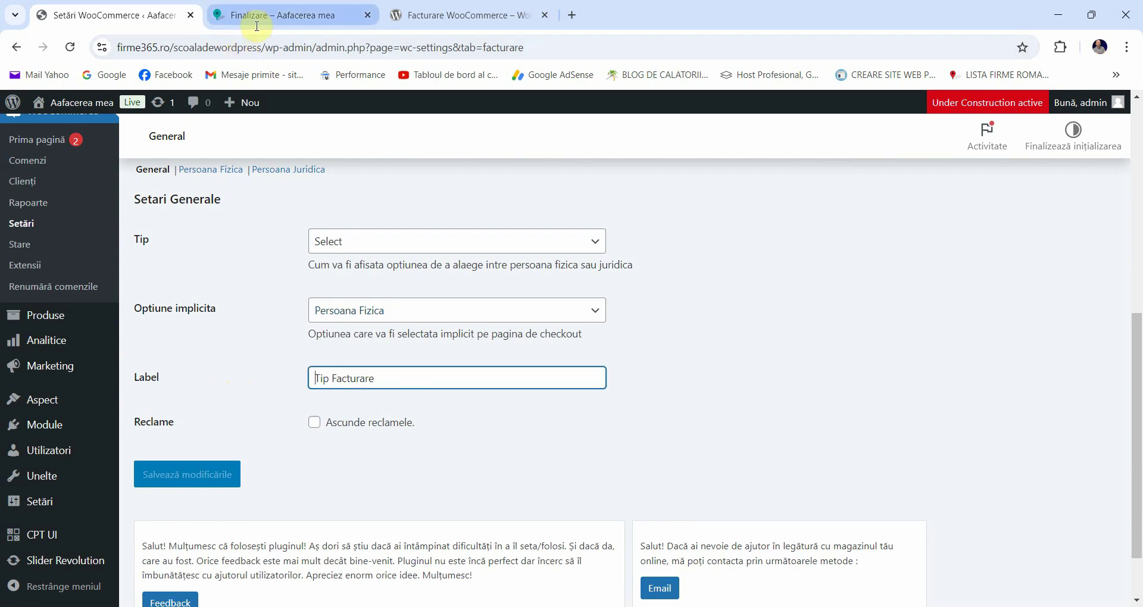
Step: Check the checkout's new Tip Facturare dropdown offering Persoana Fizica and Persoana Juridica
{"action": "left_click", "coordinate": [288, 7]}
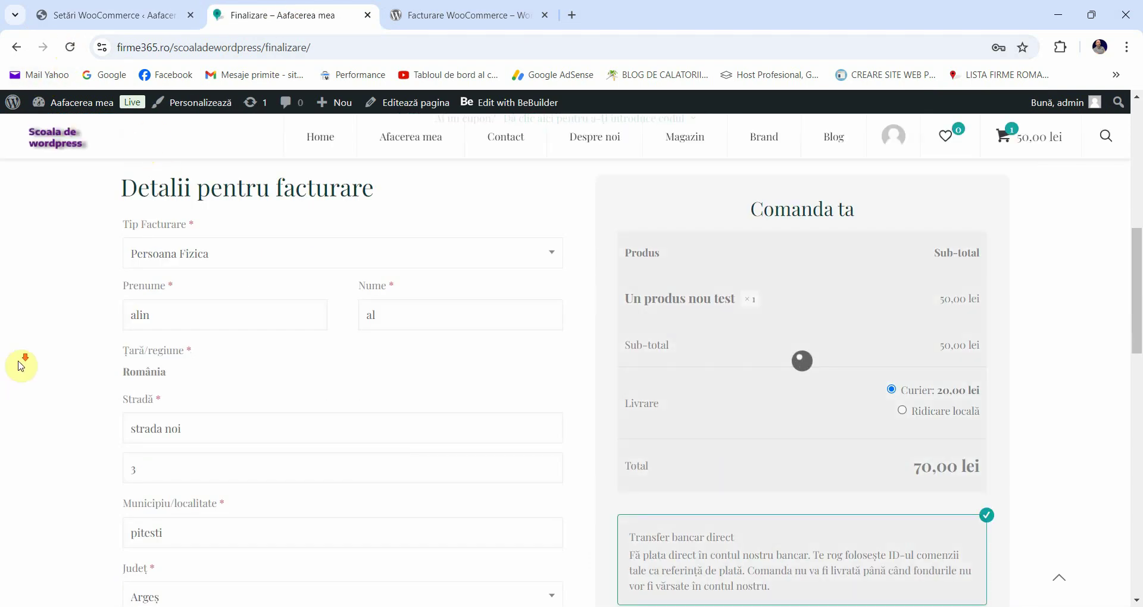
{"action": "left_click", "coordinate": [153, 259]}
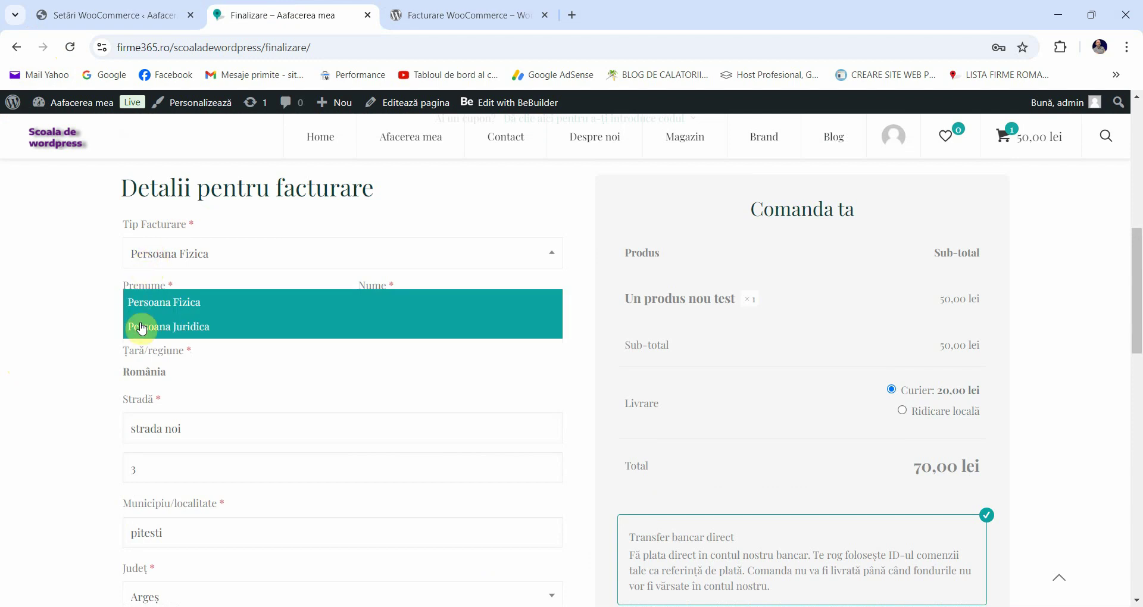
{"action": "left_click", "coordinate": [76, 275]}
{"action": "left_click", "coordinate": [119, 15]}
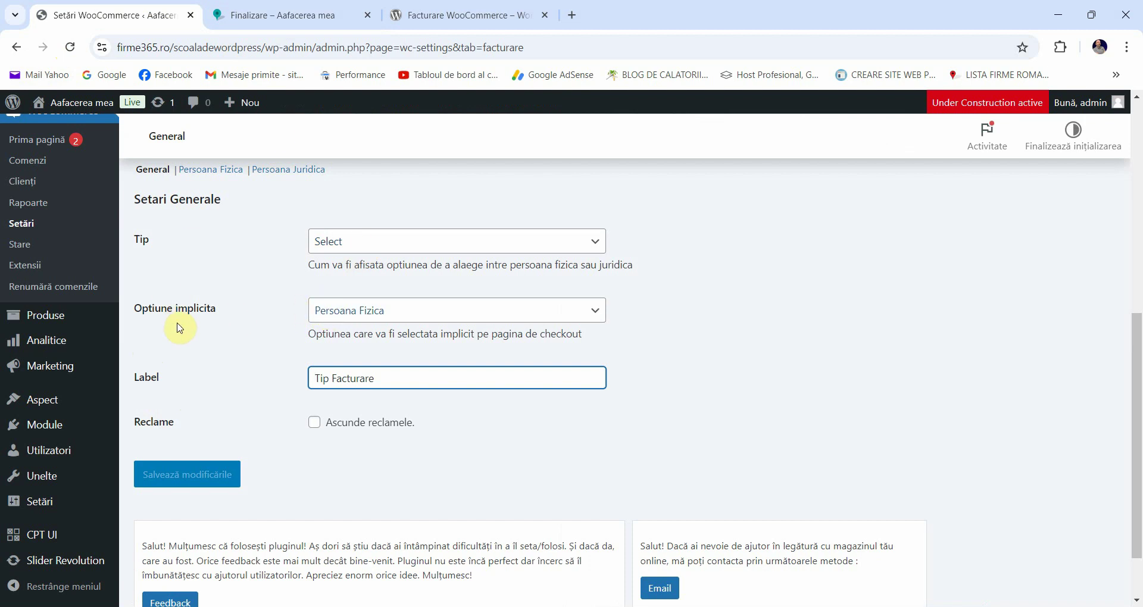
Step: Review the checkout billing fields, clicking into Prenume and Nume
{"action": "left_click", "coordinate": [275, 15]}
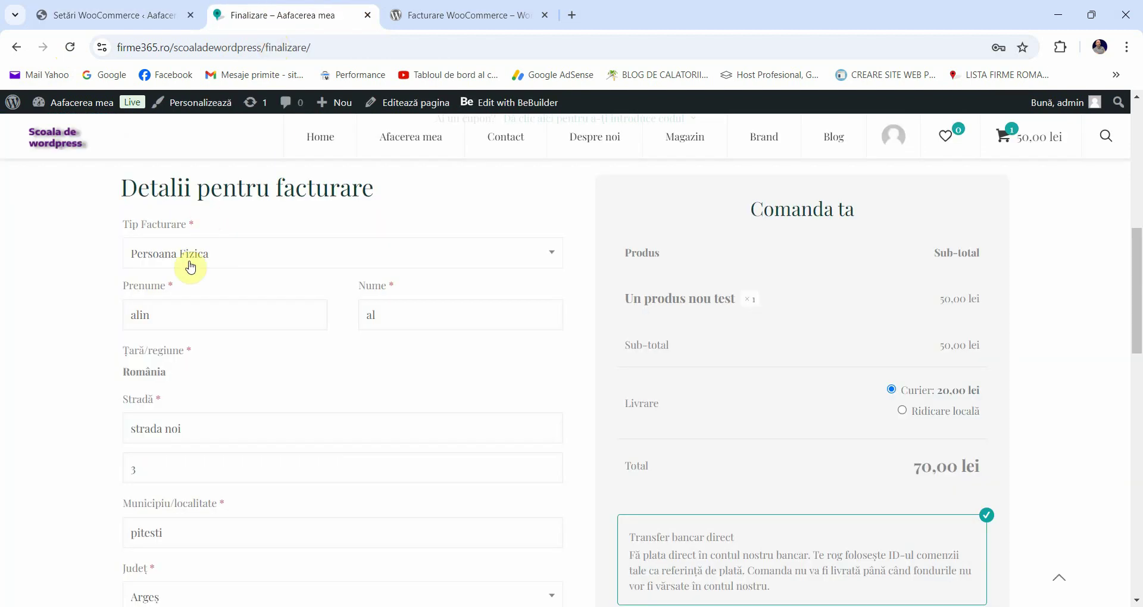
{"action": "scroll", "coordinate": [141, 185], "scroll_direction": "down", "scroll_amount": 1}
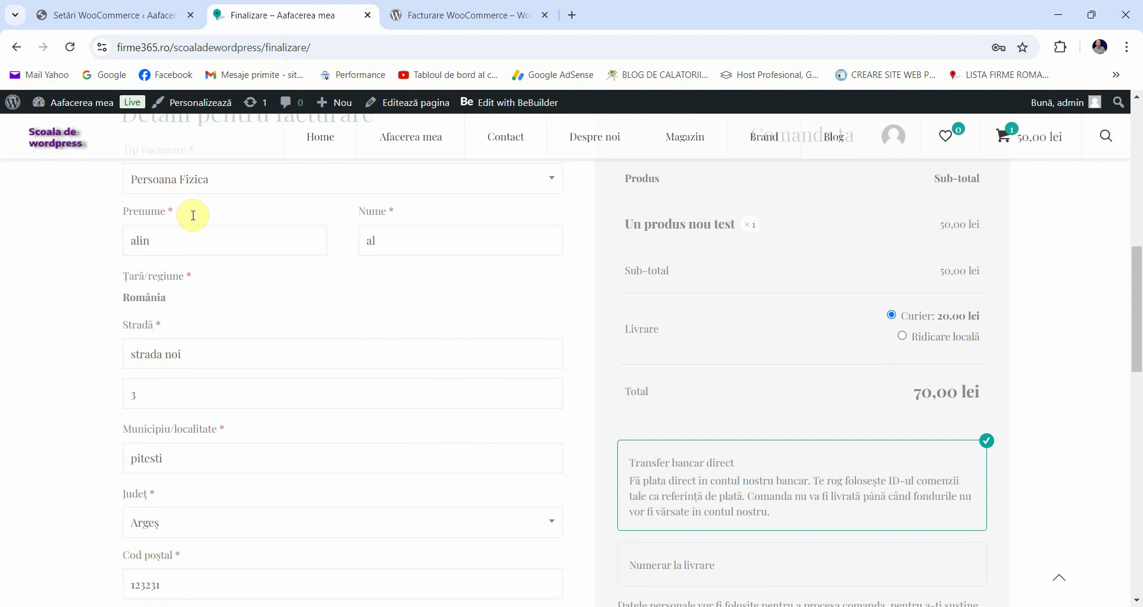
{"action": "left_click", "coordinate": [177, 241]}
{"action": "left_click", "coordinate": [405, 240]}
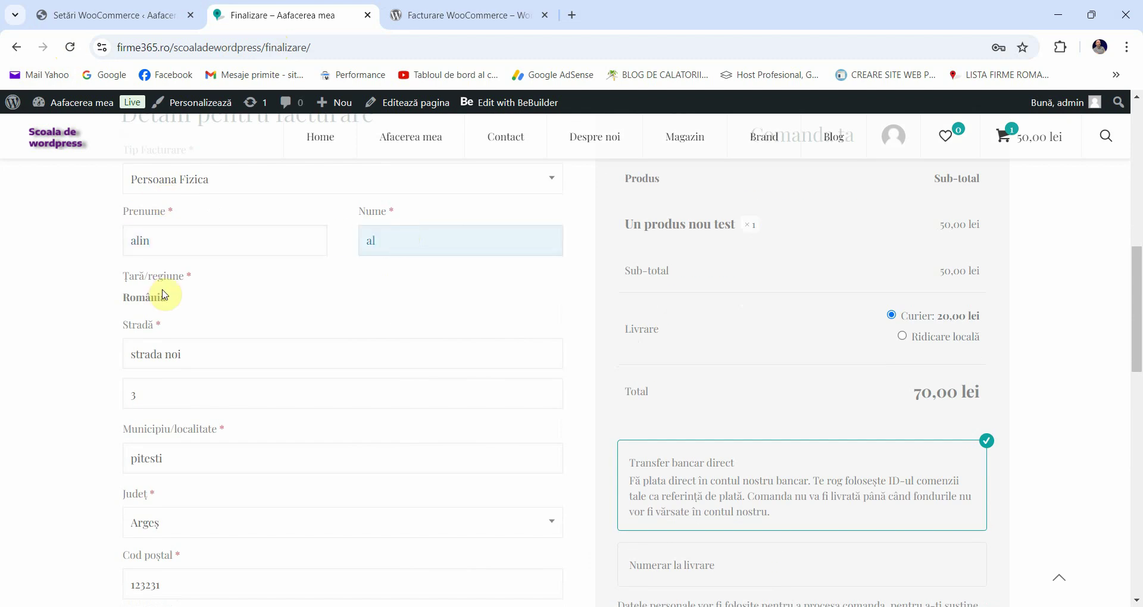
{"action": "scroll", "coordinate": [164, 294], "scroll_direction": "down", "scroll_amount": 1}
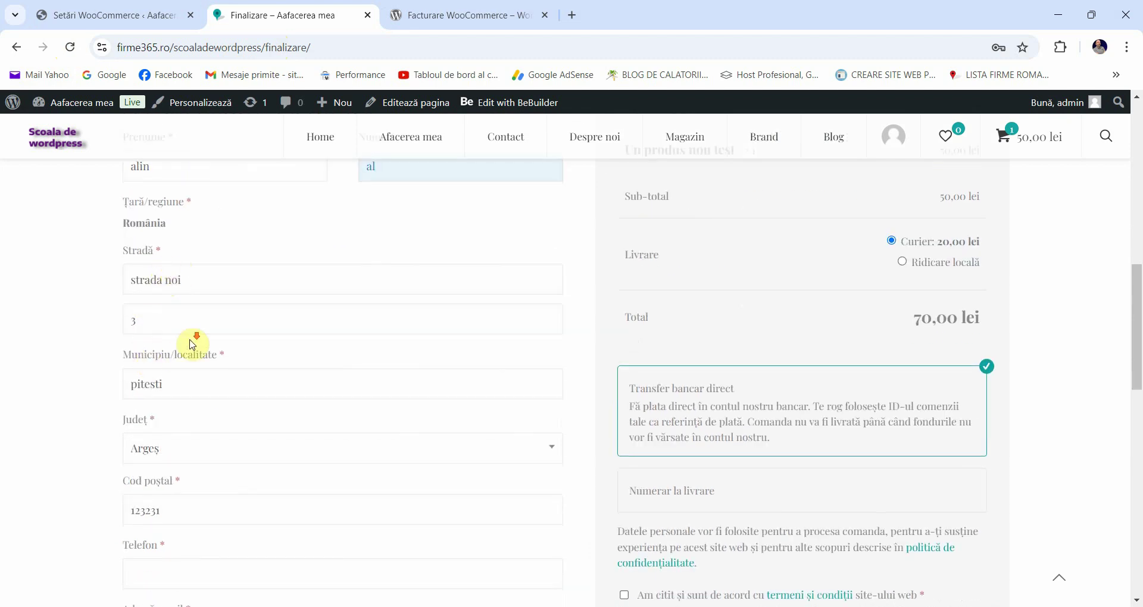
{"action": "scroll", "coordinate": [191, 340], "scroll_direction": "down", "scroll_amount": 3}
{"action": "scroll", "coordinate": [179, 333], "scroll_direction": "up", "scroll_amount": 3}
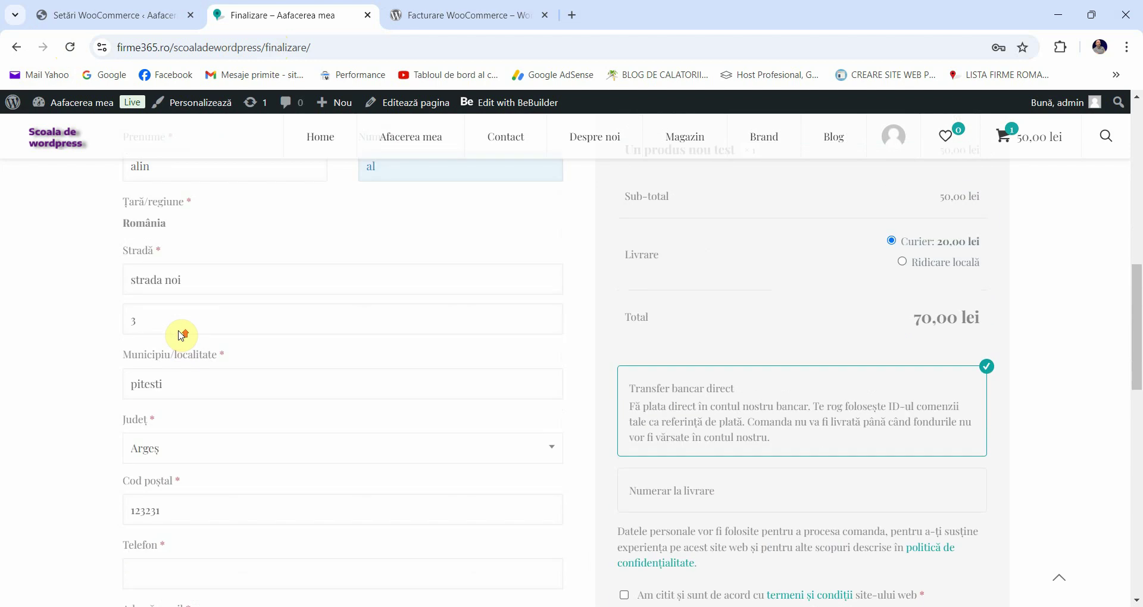
{"action": "scroll", "coordinate": [182, 335], "scroll_direction": "down", "scroll_amount": 2}
{"action": "scroll", "coordinate": [182, 335], "scroll_direction": "up", "scroll_amount": 3}
{"action": "scroll", "coordinate": [180, 335], "scroll_direction": "down", "scroll_amount": 3}
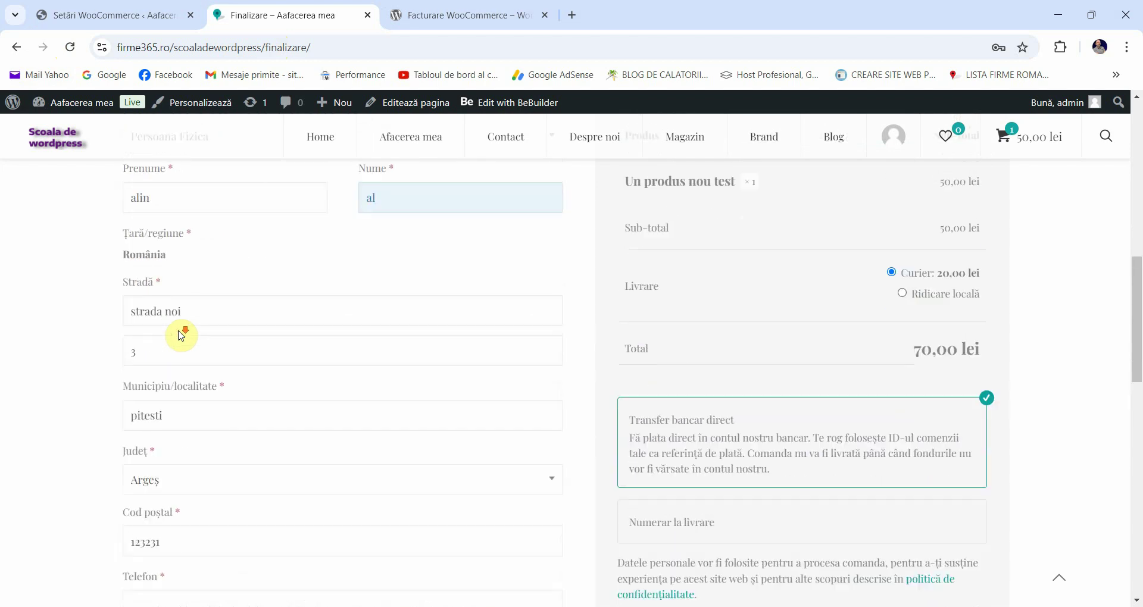
Step: Flip to the Facturare settings and back to the top of the checkout page
{"action": "left_click", "coordinate": [161, 13]}
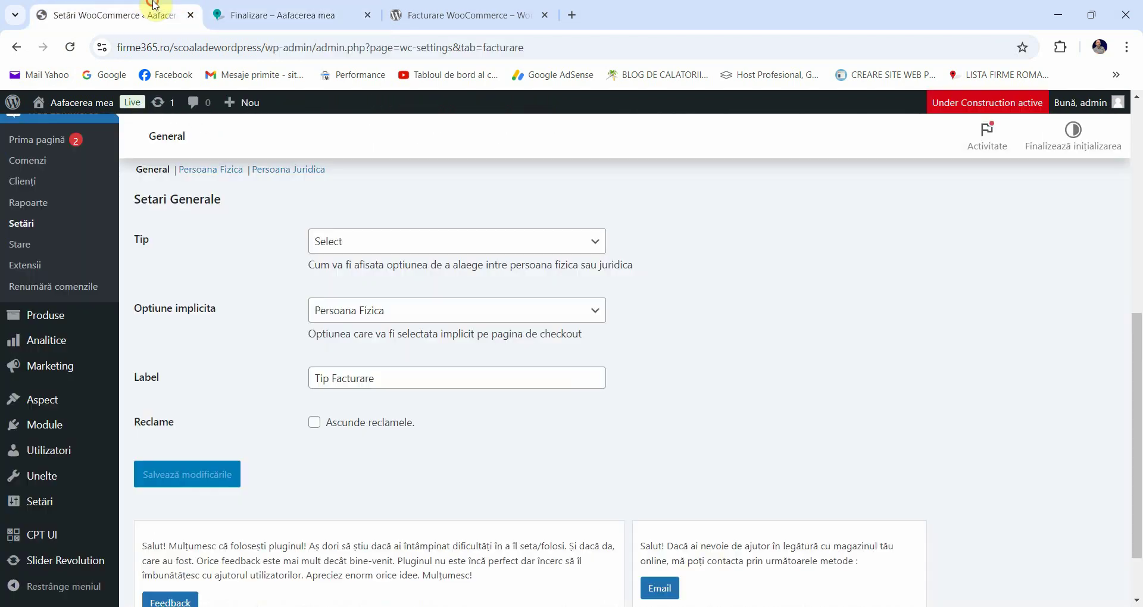
{"action": "left_click", "coordinate": [292, 15]}
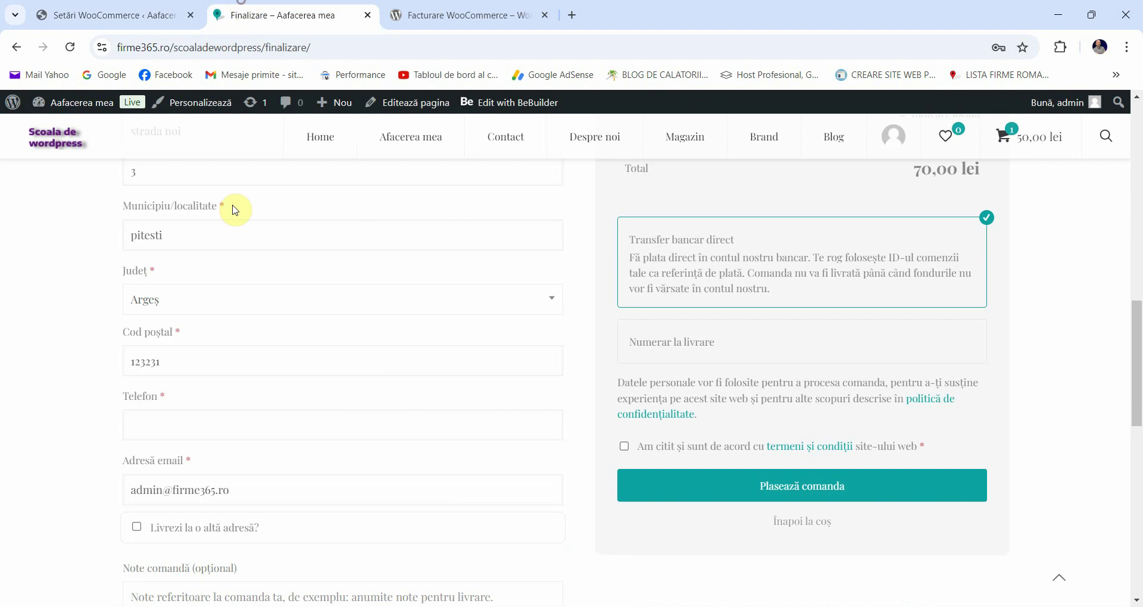
{"action": "scroll", "coordinate": [238, 221], "scroll_direction": "up", "scroll_amount": 3}
{"action": "scroll", "coordinate": [215, 238], "scroll_direction": "up", "scroll_amount": 1}
Step: Select Persoana Juridica as the Tip Facturare billing type at checkout
{"action": "left_click", "coordinate": [224, 252]}
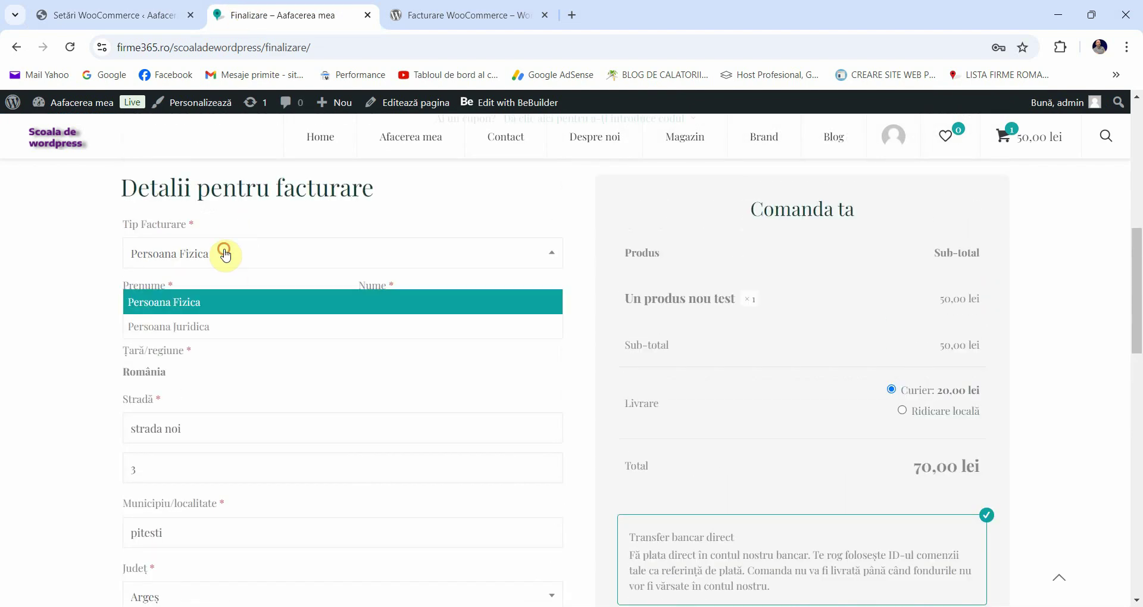
{"action": "left_click", "coordinate": [162, 326]}
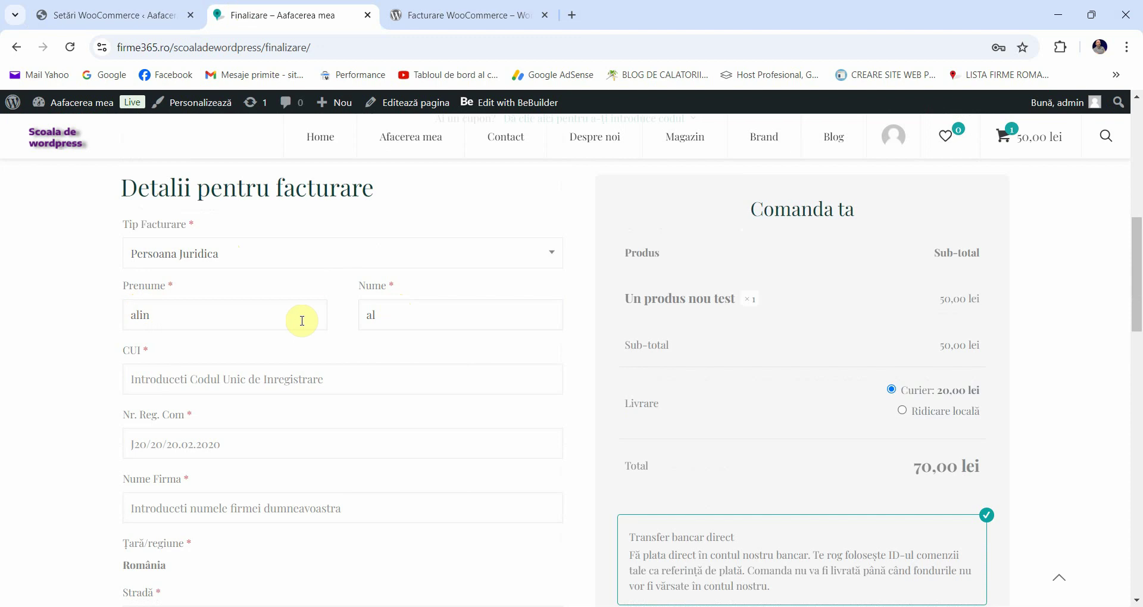
{"action": "scroll", "coordinate": [157, 329], "scroll_direction": "down", "scroll_amount": 1}
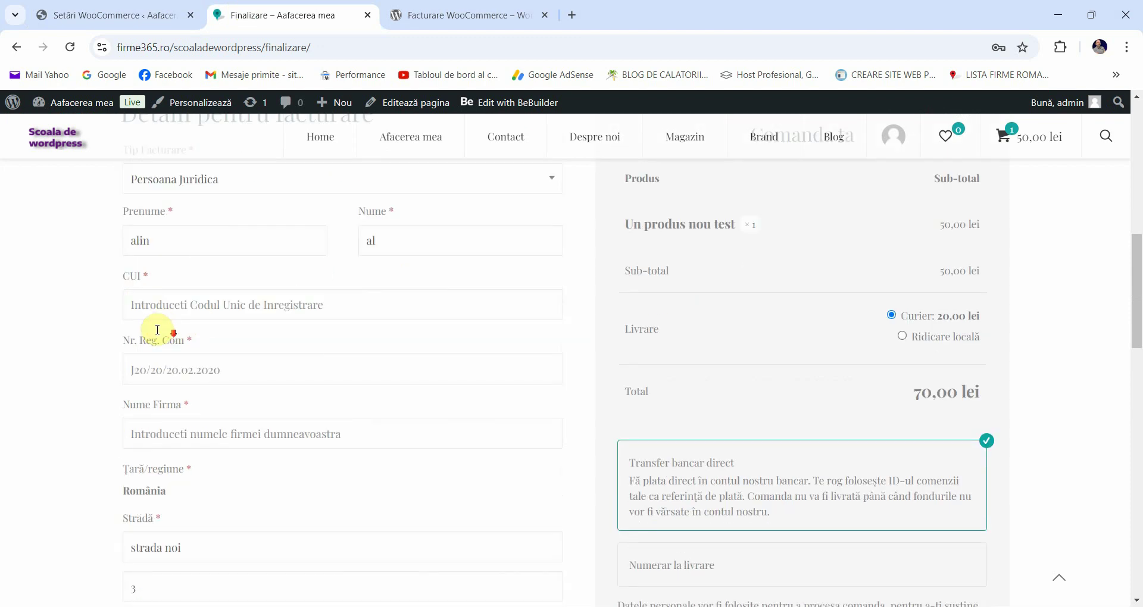
Step: Inspect the new CUI, Nr. Reg. Com and Nume Firma fields, then return to Facturare settings
{"action": "left_click", "coordinate": [142, 364]}
{"action": "scroll", "coordinate": [125, 331], "scroll_direction": "down", "scroll_amount": 1}
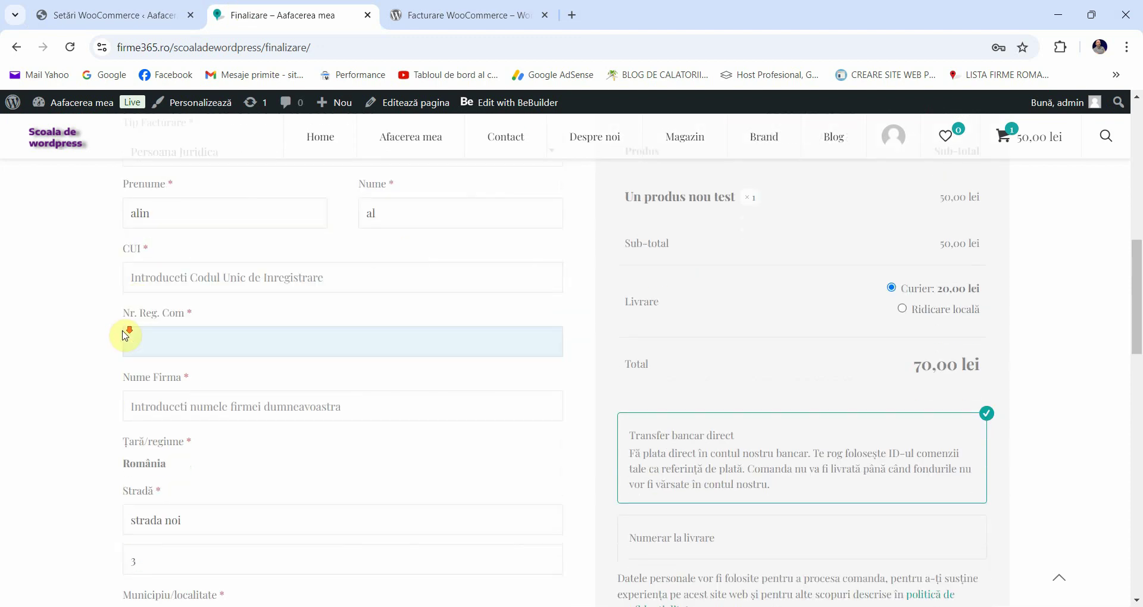
{"action": "left_click", "coordinate": [48, 321]}
{"action": "scroll", "coordinate": [113, 357], "scroll_direction": "down", "scroll_amount": 3}
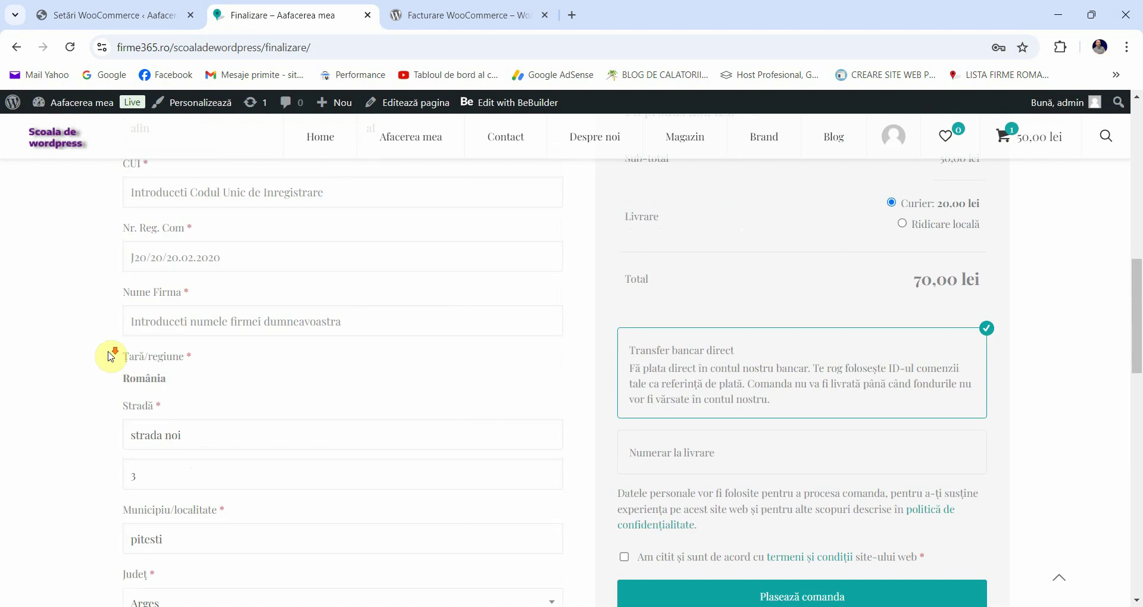
{"action": "scroll", "coordinate": [112, 365], "scroll_direction": "up", "scroll_amount": 4}
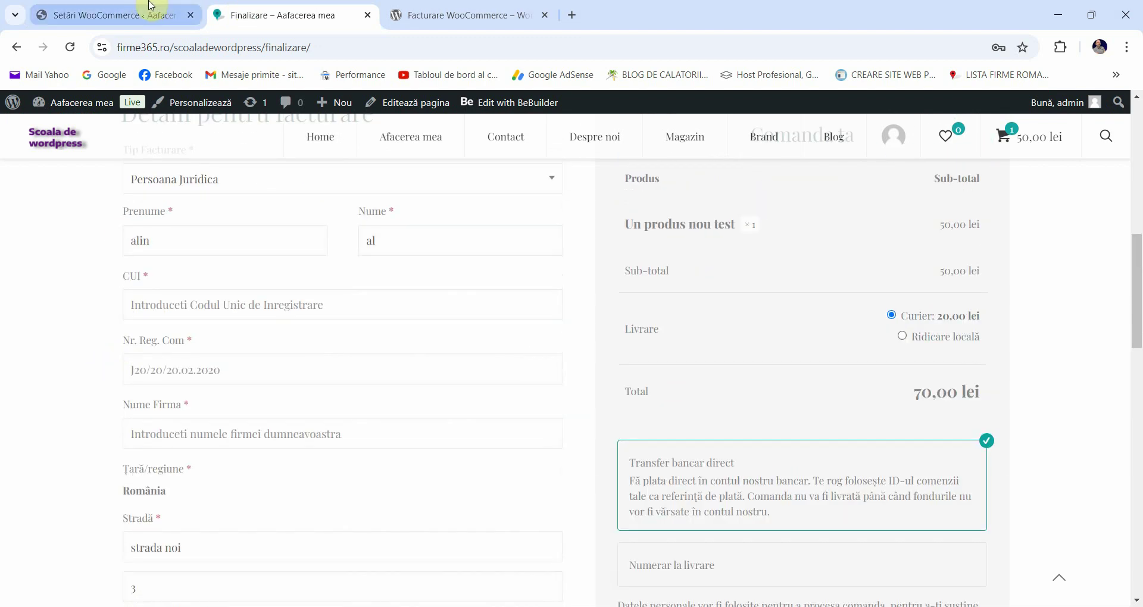
{"action": "left_click", "coordinate": [118, 18]}
{"action": "scroll", "coordinate": [208, 237], "scroll_direction": "up", "scroll_amount": 1}
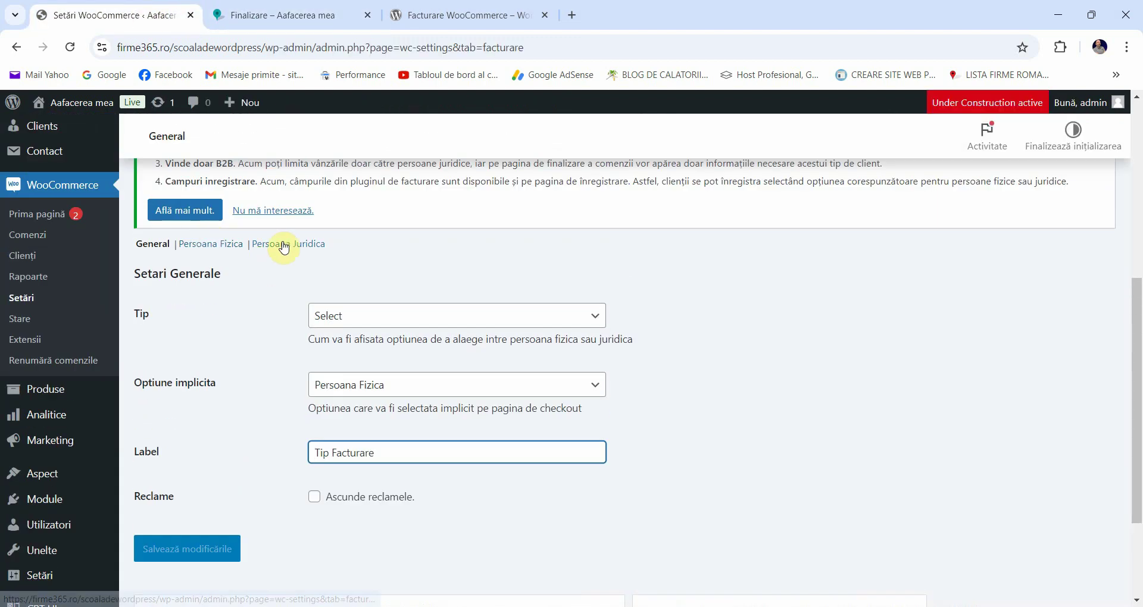
Step: Review the Persoana Juridica settings for the Nume Firma label, placeholder and CUI fields
{"action": "left_click", "coordinate": [284, 245]}
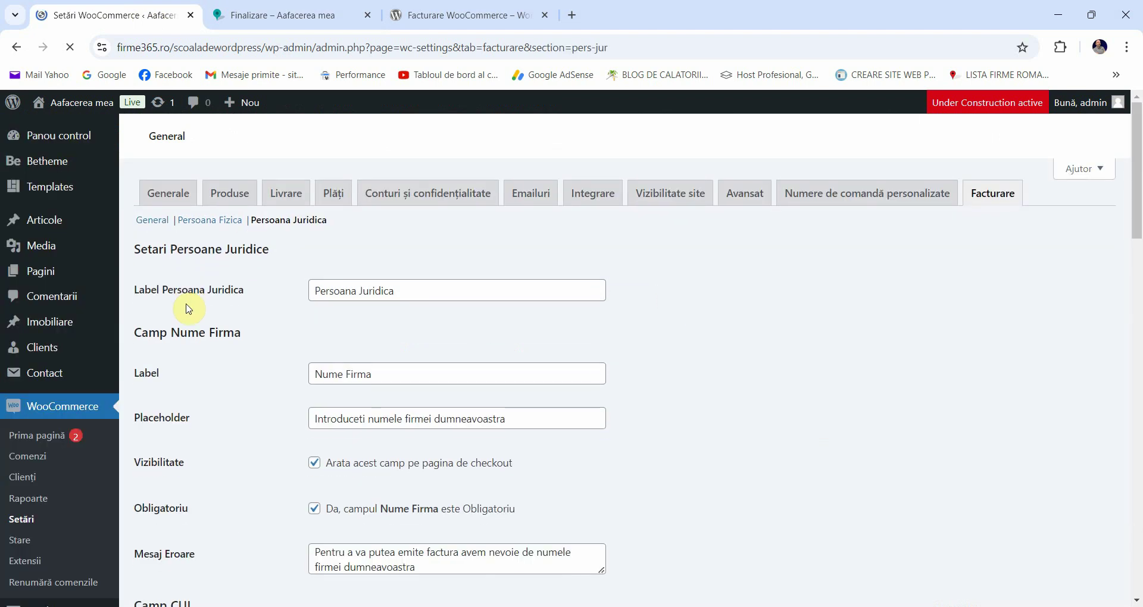
{"action": "scroll", "coordinate": [378, 367], "scroll_direction": "down", "scroll_amount": 3}
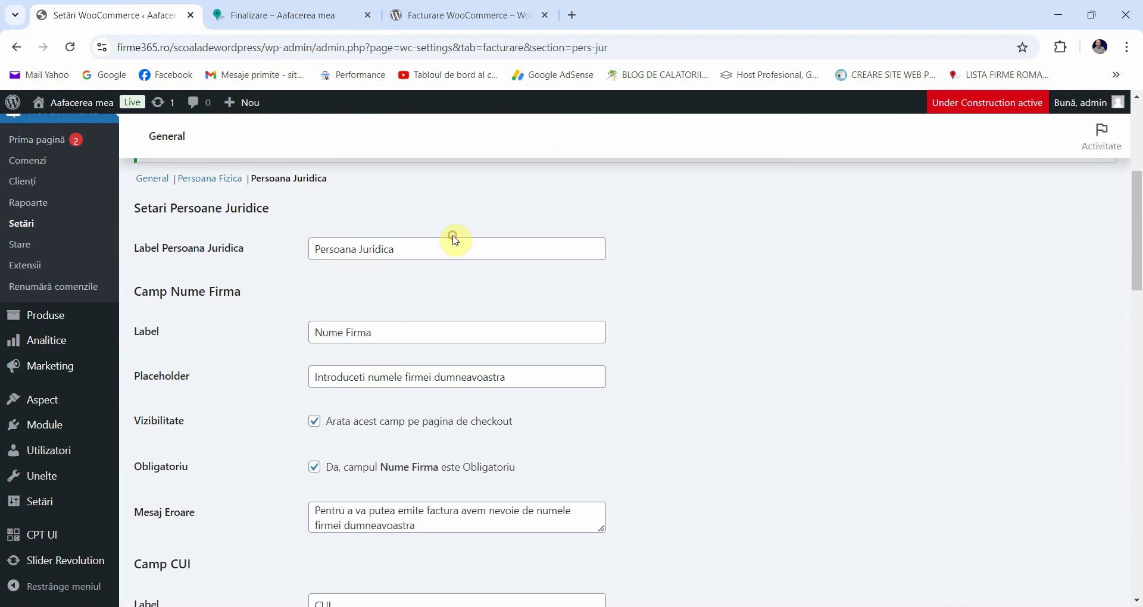
{"action": "left_click", "coordinate": [400, 334]}
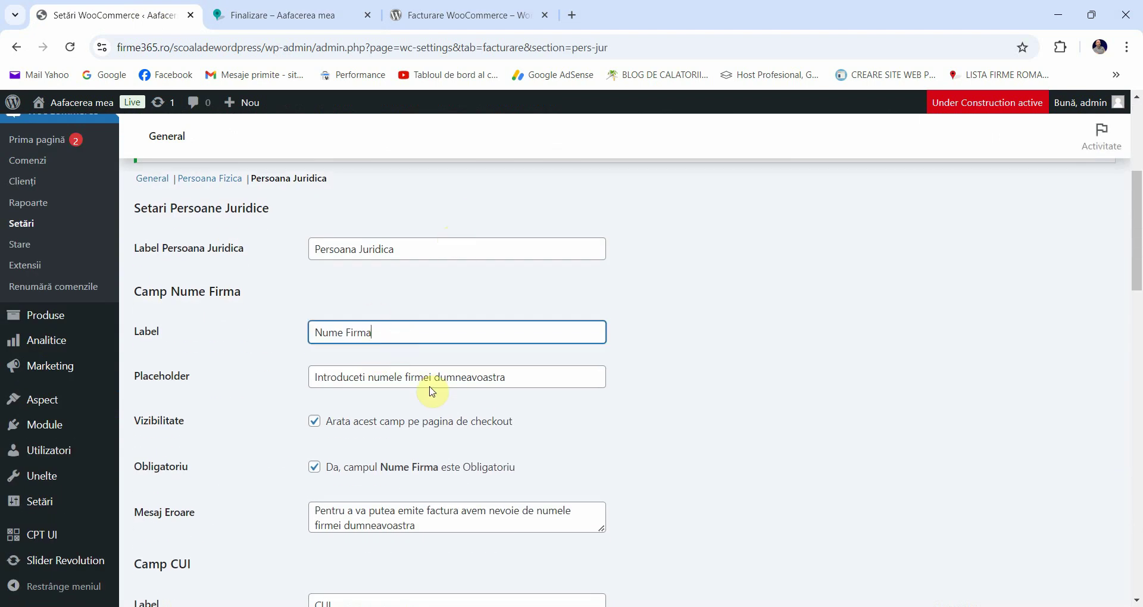
{"action": "left_click", "coordinate": [248, 375]}
{"action": "scroll", "coordinate": [276, 357], "scroll_direction": "down", "scroll_amount": 1}
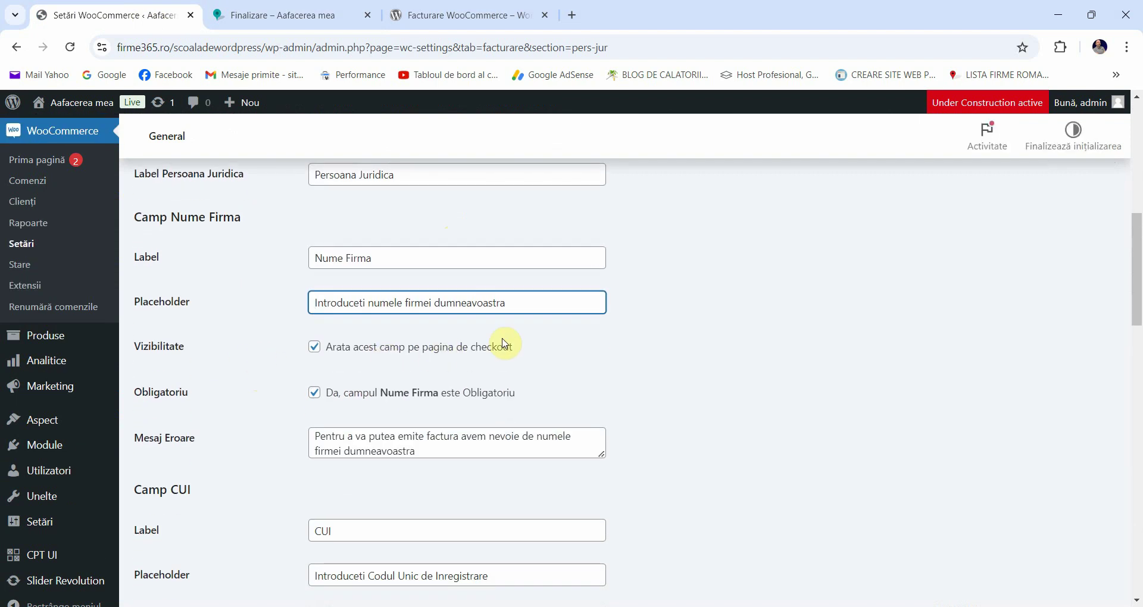
{"action": "scroll", "coordinate": [452, 354], "scroll_direction": "down", "scroll_amount": 1}
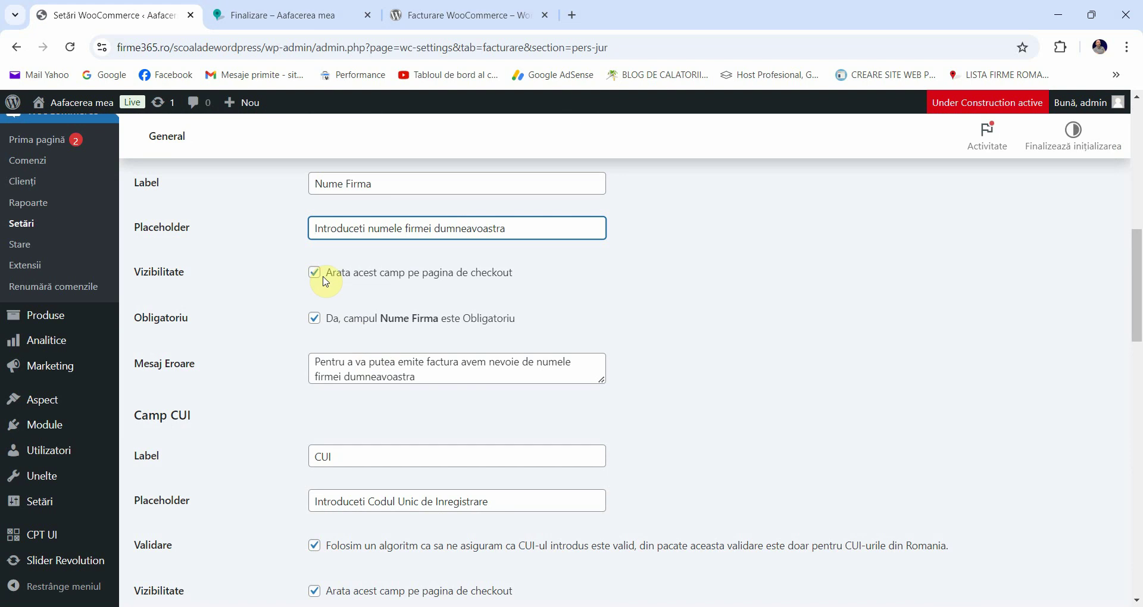
{"action": "scroll", "coordinate": [313, 278], "scroll_direction": "down", "scroll_amount": 1}
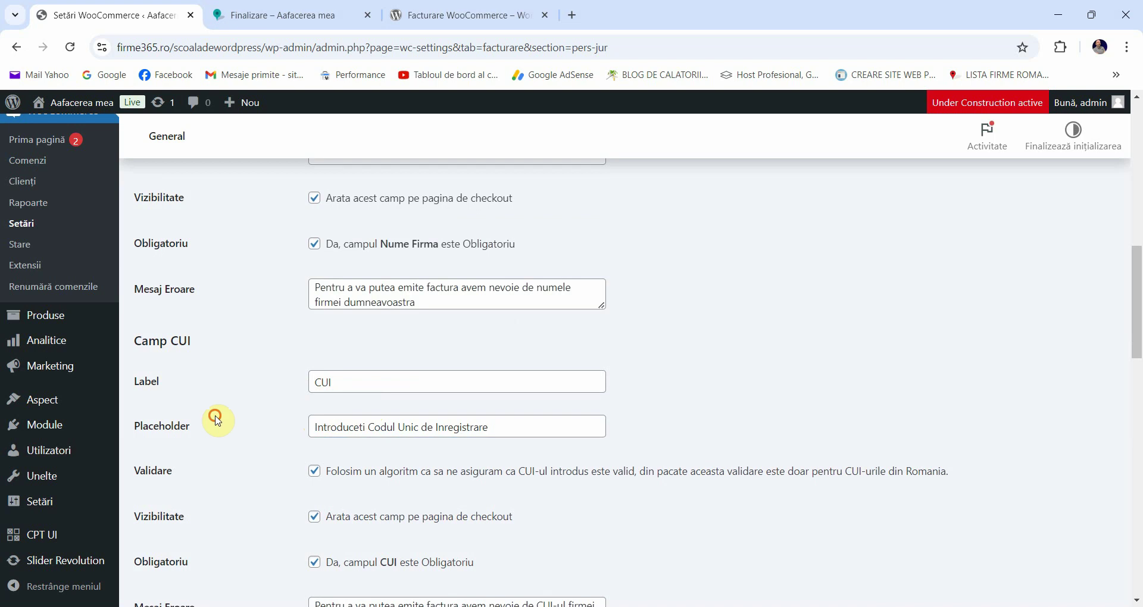
{"action": "left_click", "coordinate": [280, 15]}
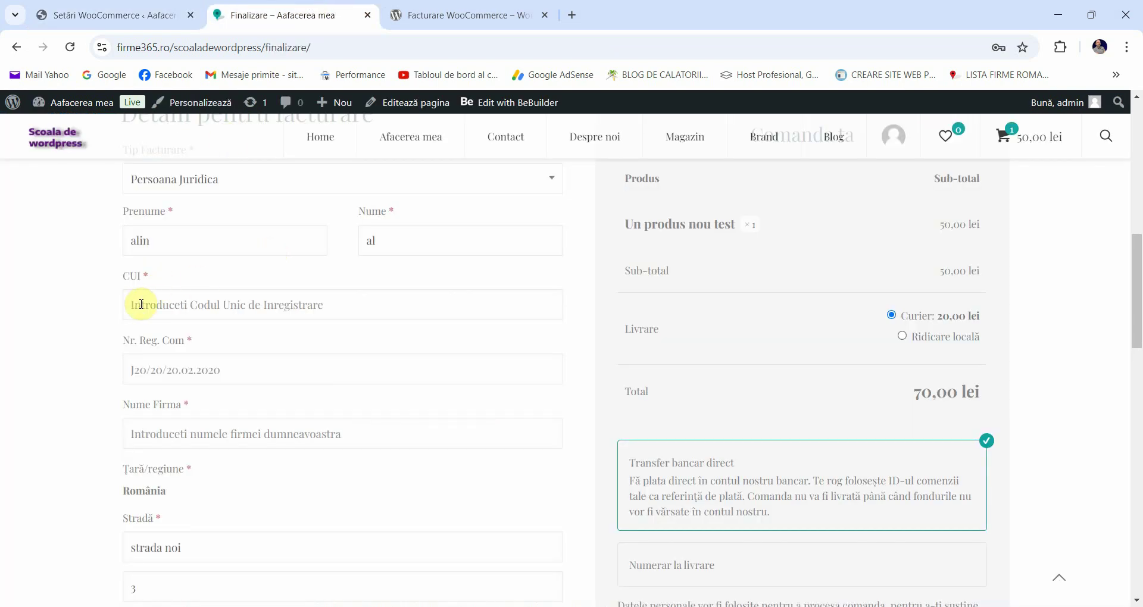
{"action": "left_click", "coordinate": [149, 13]}
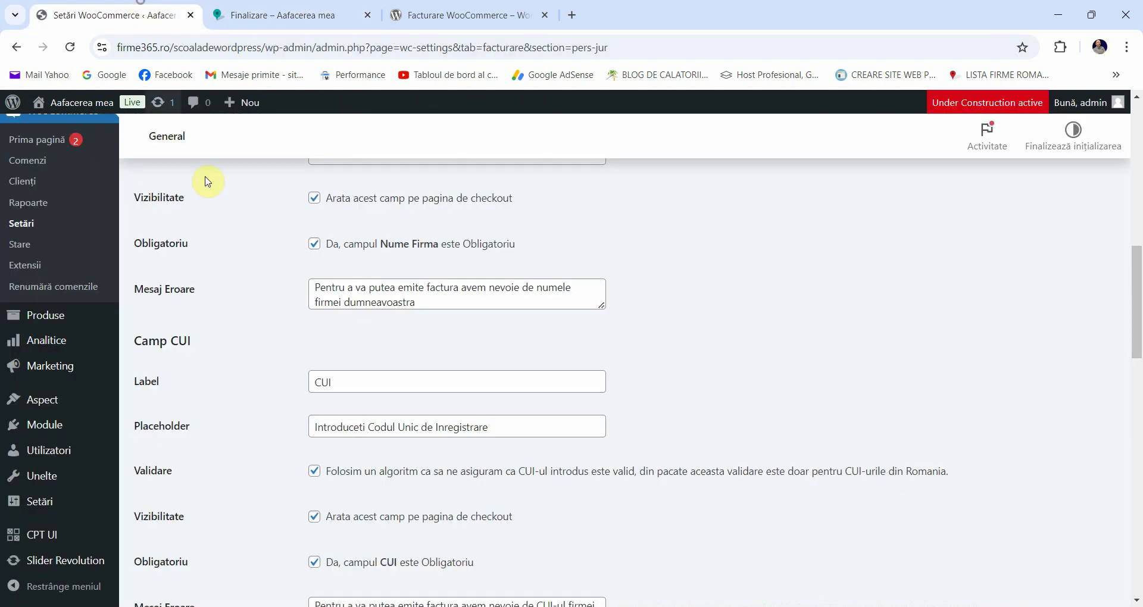
{"action": "scroll", "coordinate": [350, 416], "scroll_direction": "down", "scroll_amount": 1}
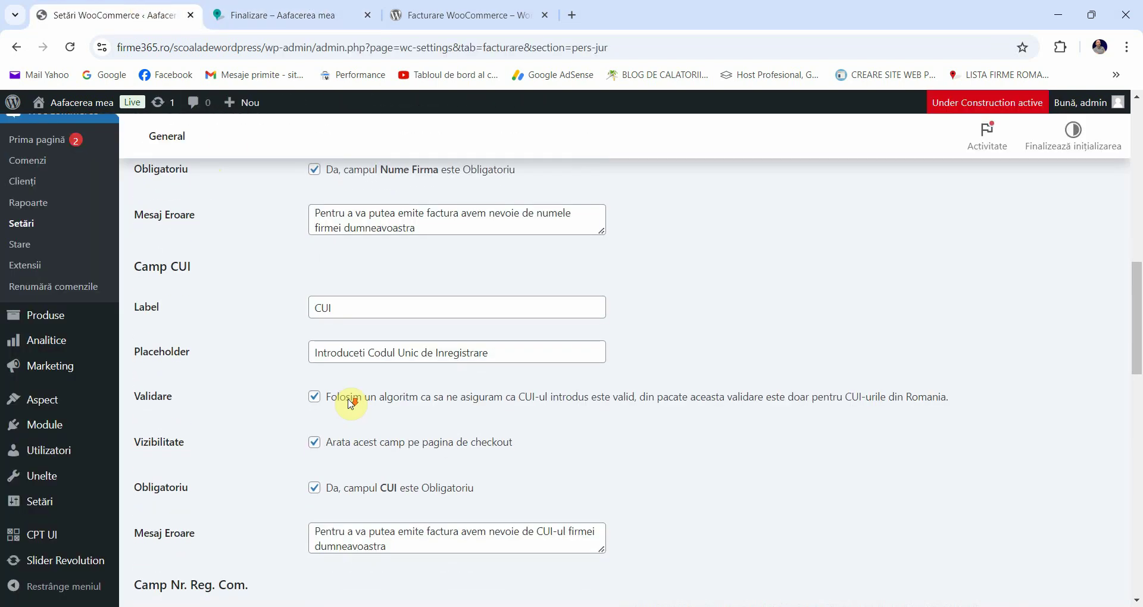
{"action": "double_click", "coordinate": [181, 360]}
{"action": "left_click", "coordinate": [224, 353]}
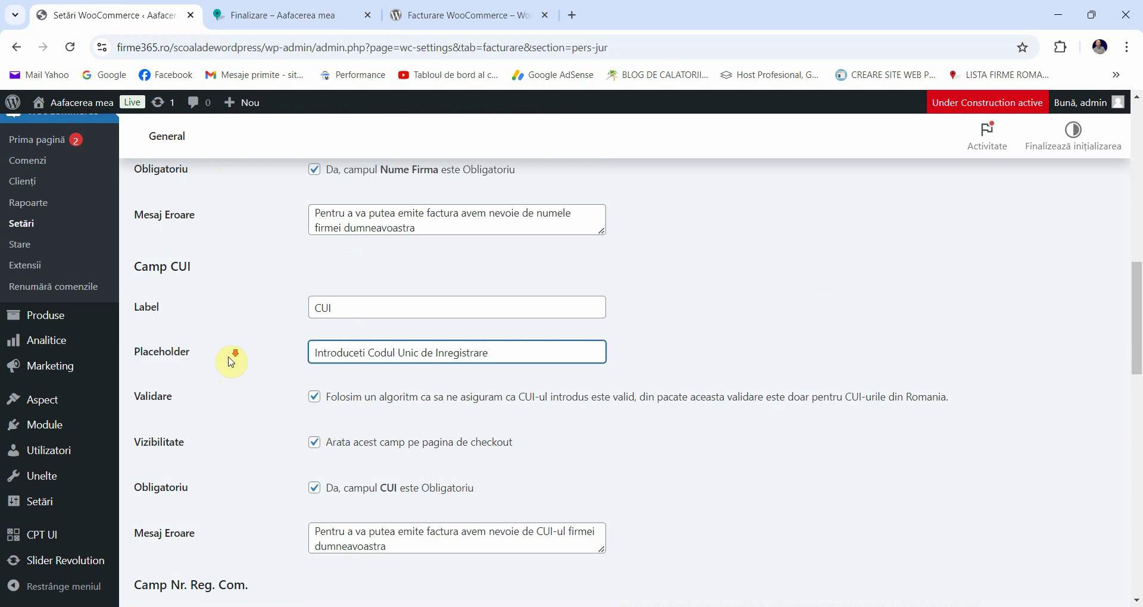
{"action": "scroll", "coordinate": [232, 362], "scroll_direction": "down", "scroll_amount": 1}
{"action": "scroll", "coordinate": [202, 345], "scroll_direction": "down", "scroll_amount": 1}
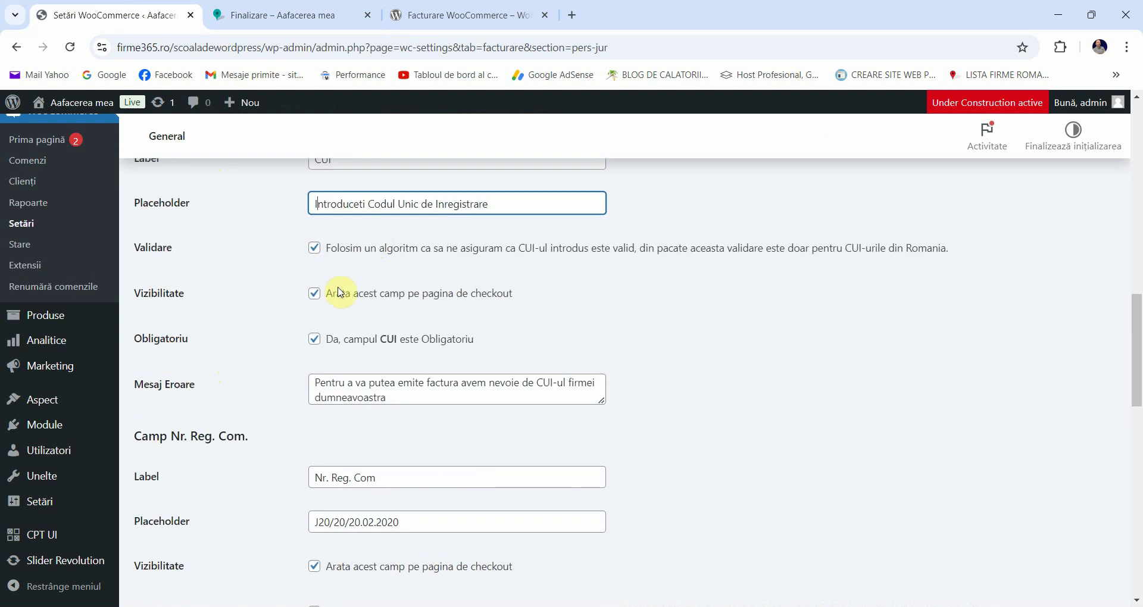
{"action": "scroll", "coordinate": [280, 334], "scroll_direction": "down", "scroll_amount": 2}
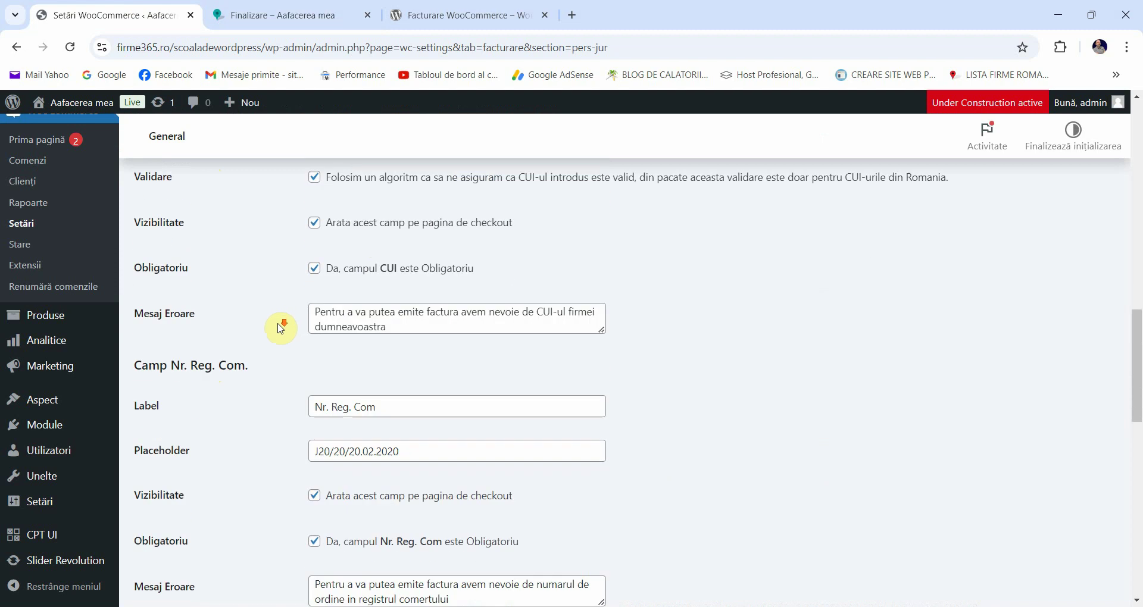
{"action": "scroll", "coordinate": [358, 319], "scroll_direction": "down", "scroll_amount": 2}
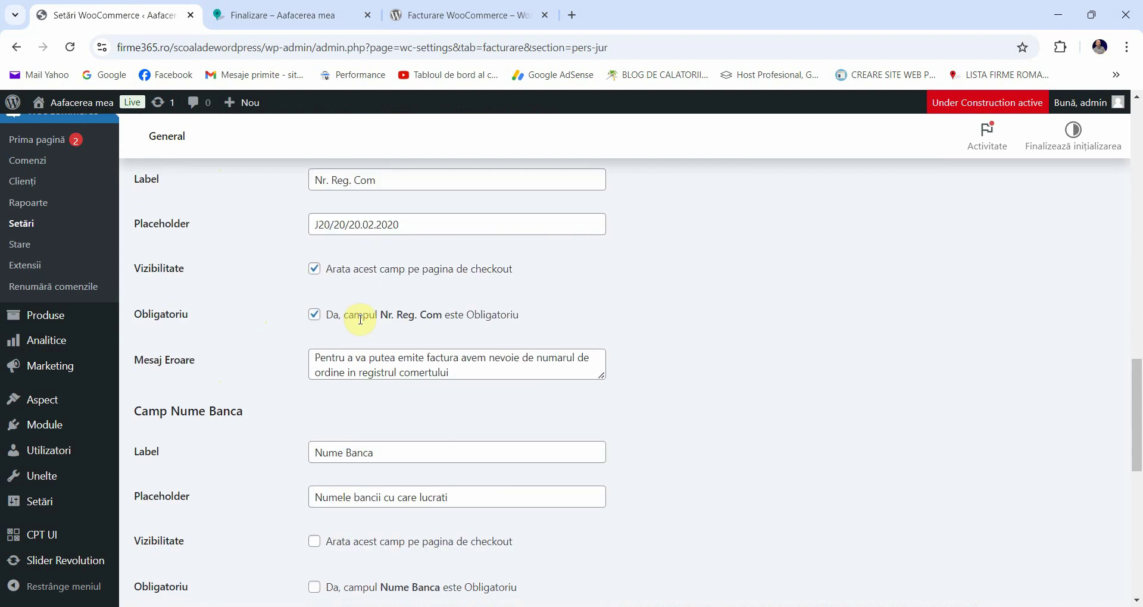
{"action": "scroll", "coordinate": [268, 273], "scroll_direction": "up", "scroll_amount": 1}
{"action": "scroll", "coordinate": [316, 297], "scroll_direction": "down", "scroll_amount": 2}
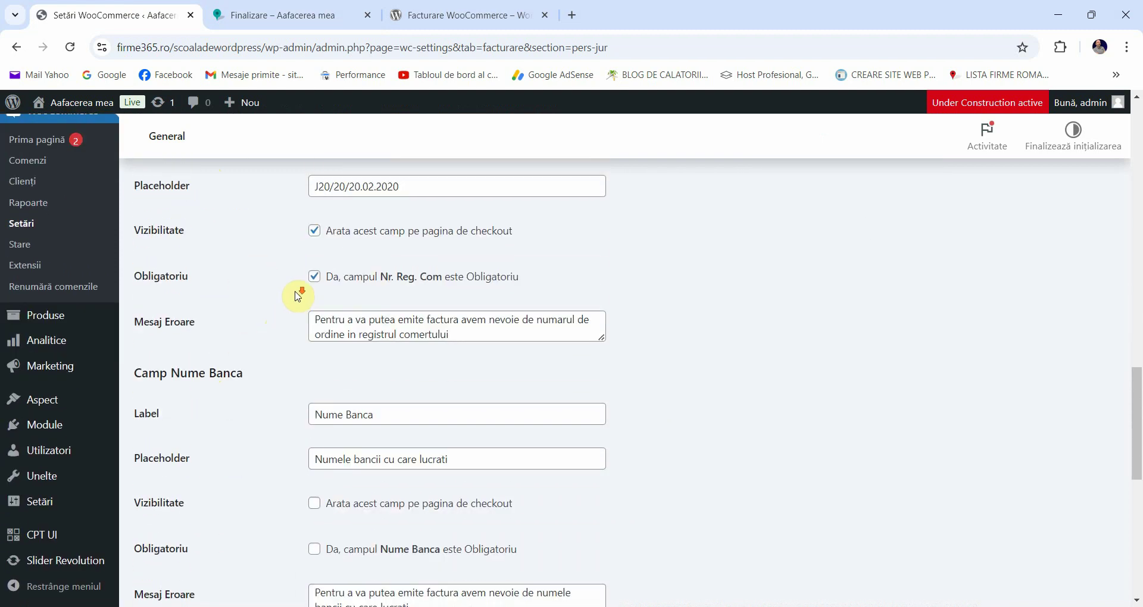
{"action": "scroll", "coordinate": [238, 332], "scroll_direction": "down", "scroll_amount": 1}
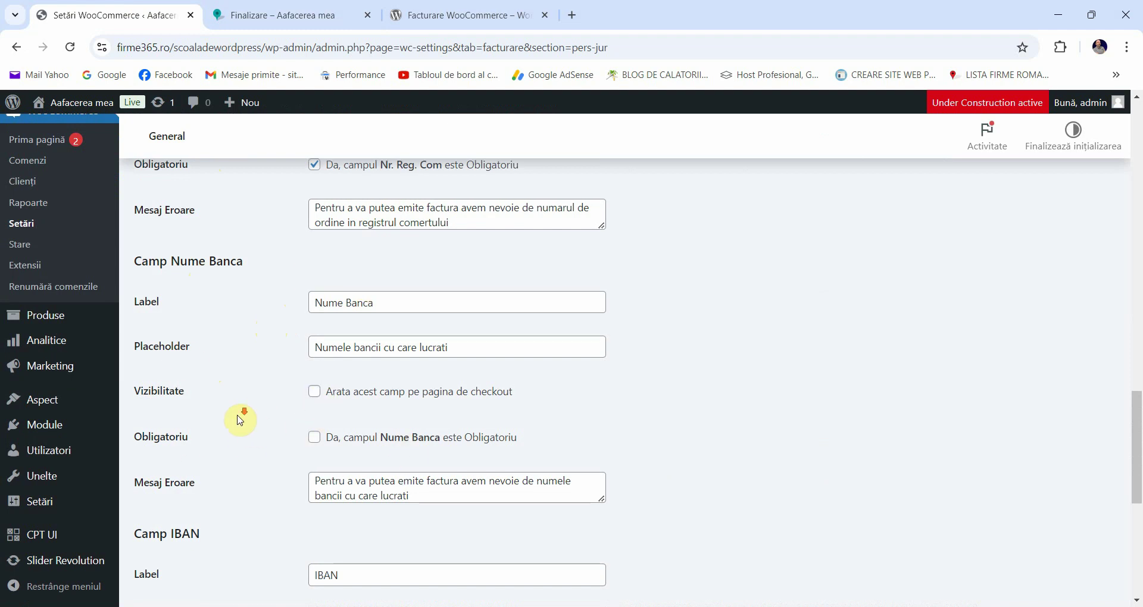
{"action": "scroll", "coordinate": [351, 373], "scroll_direction": "down", "scroll_amount": 1}
{"action": "scroll", "coordinate": [321, 372], "scroll_direction": "down", "scroll_amount": 2}
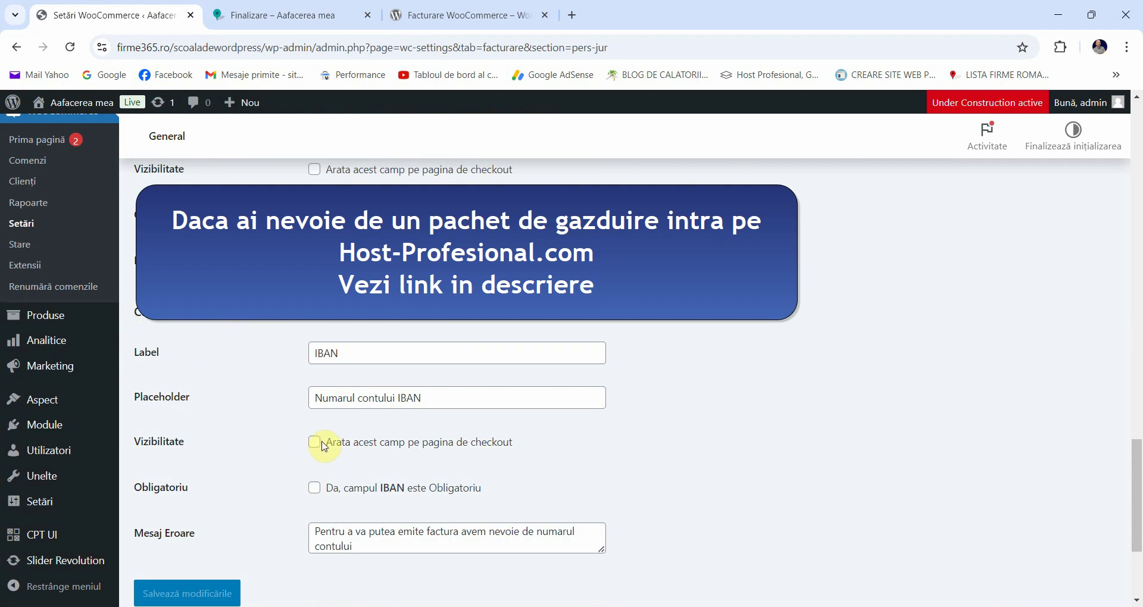
{"action": "scroll", "coordinate": [320, 415], "scroll_direction": "down", "scroll_amount": 3}
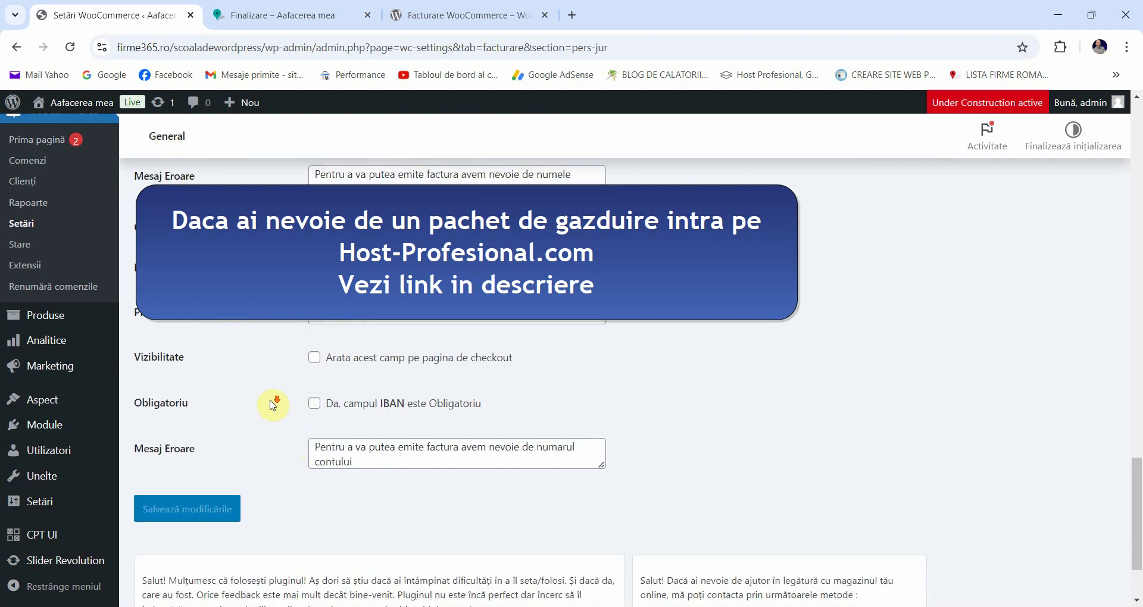
{"action": "scroll", "coordinate": [299, 332], "scroll_direction": "up", "scroll_amount": 20}
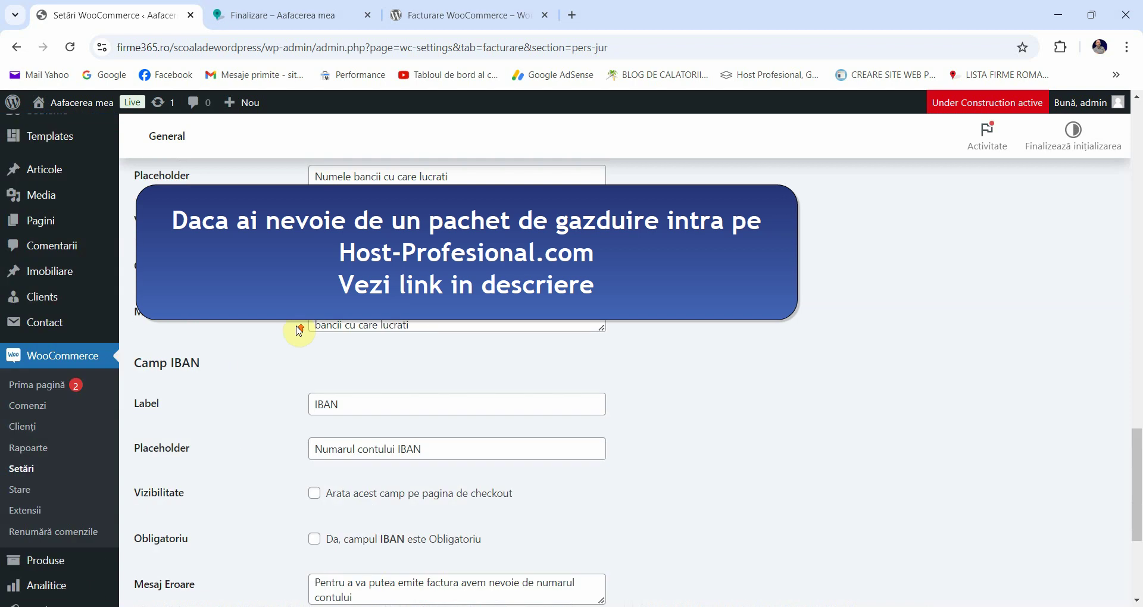
{"action": "scroll", "coordinate": [300, 357], "scroll_direction": "up", "scroll_amount": 9}
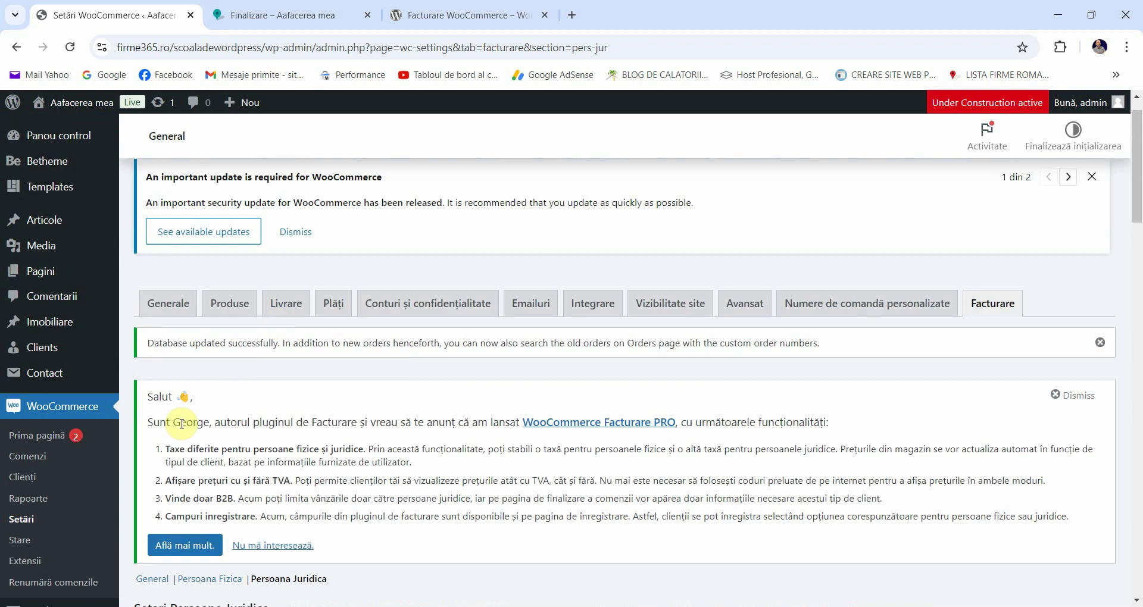
Step: Open the Persoana Fizica settings section, then return to the checkout page
{"action": "scroll", "coordinate": [179, 417], "scroll_direction": "down", "scroll_amount": 4}
{"action": "left_click", "coordinate": [214, 361]}
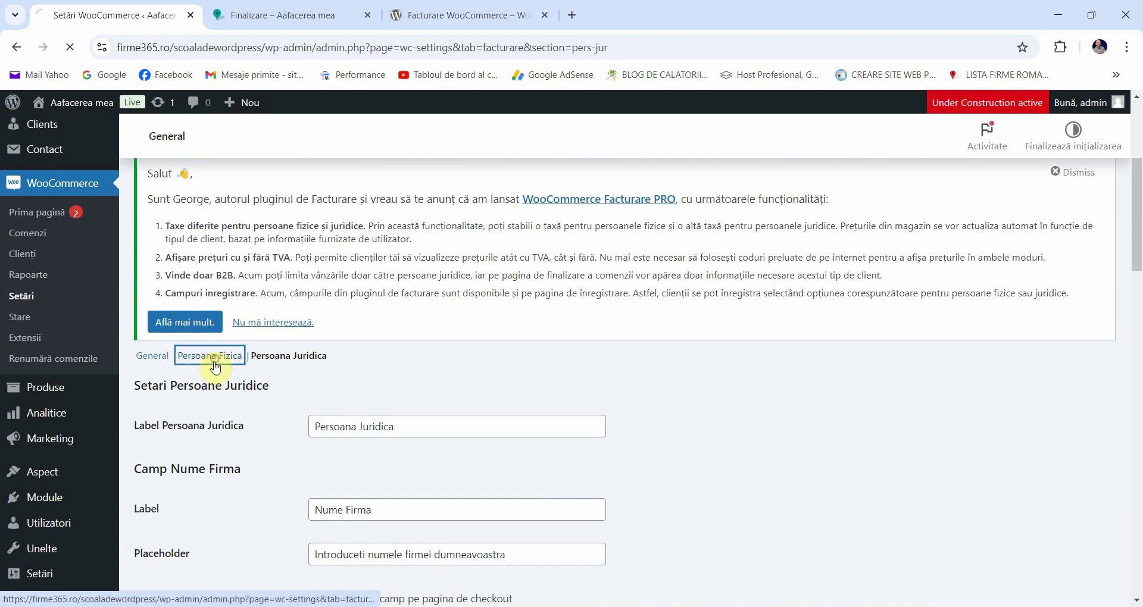
{"action": "left_click", "coordinate": [298, 12]}
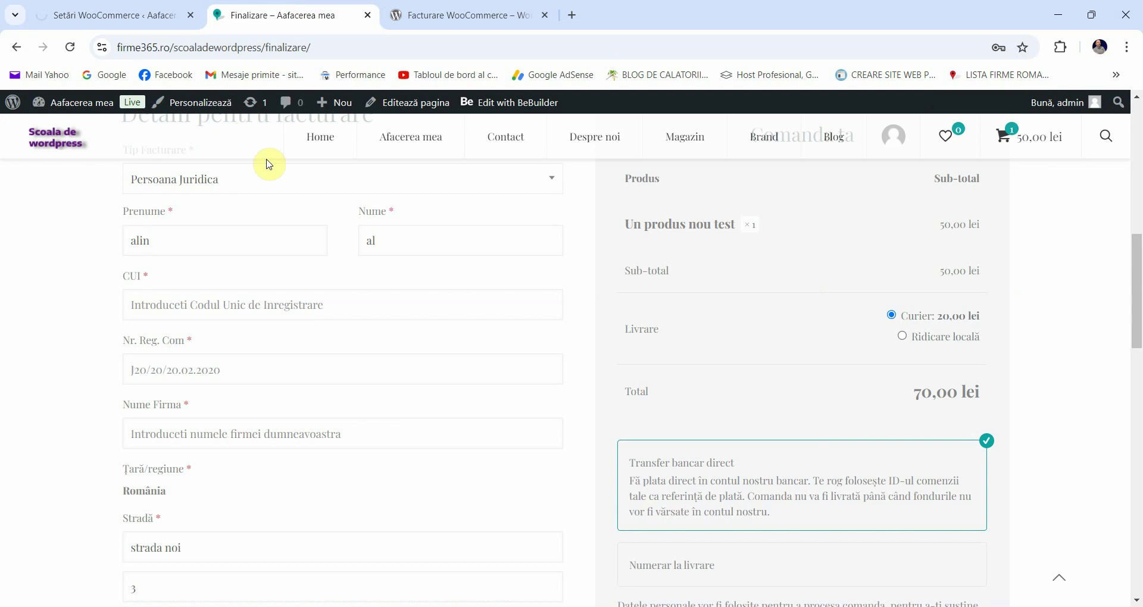
{"action": "scroll", "coordinate": [273, 171], "scroll_direction": "down", "scroll_amount": 1}
{"action": "scroll", "coordinate": [274, 170], "scroll_direction": "up", "scroll_amount": 3}
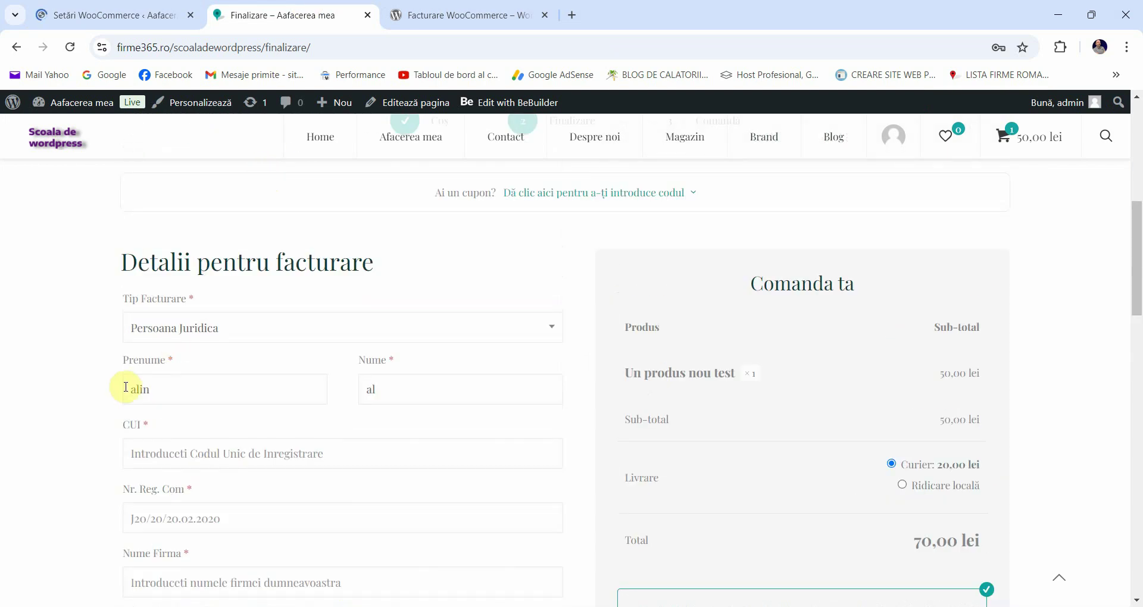
{"action": "scroll", "coordinate": [204, 346], "scroll_direction": "down", "scroll_amount": 1}
Step: Try placing the 70,00 lei order with CUI and Nr. Reg. Com left empty
{"action": "left_click", "coordinate": [157, 379]}
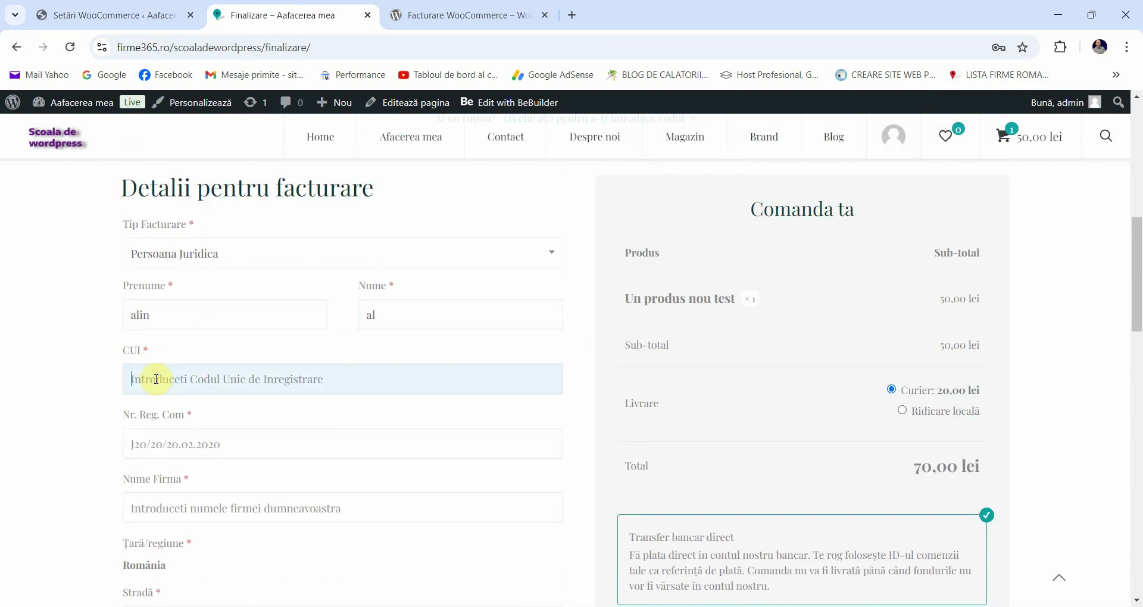
{"action": "scroll", "coordinate": [153, 372], "scroll_direction": "down", "scroll_amount": 1}
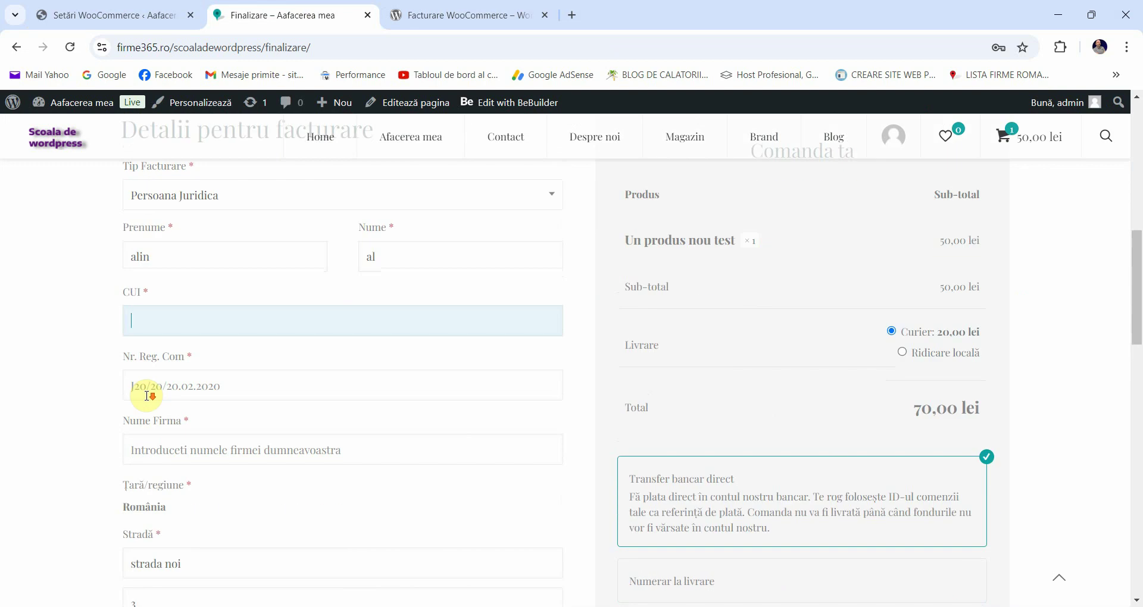
{"action": "left_click", "coordinate": [148, 375]}
{"action": "left_click", "coordinate": [103, 388]}
{"action": "scroll", "coordinate": [102, 388], "scroll_direction": "down", "scroll_amount": 3}
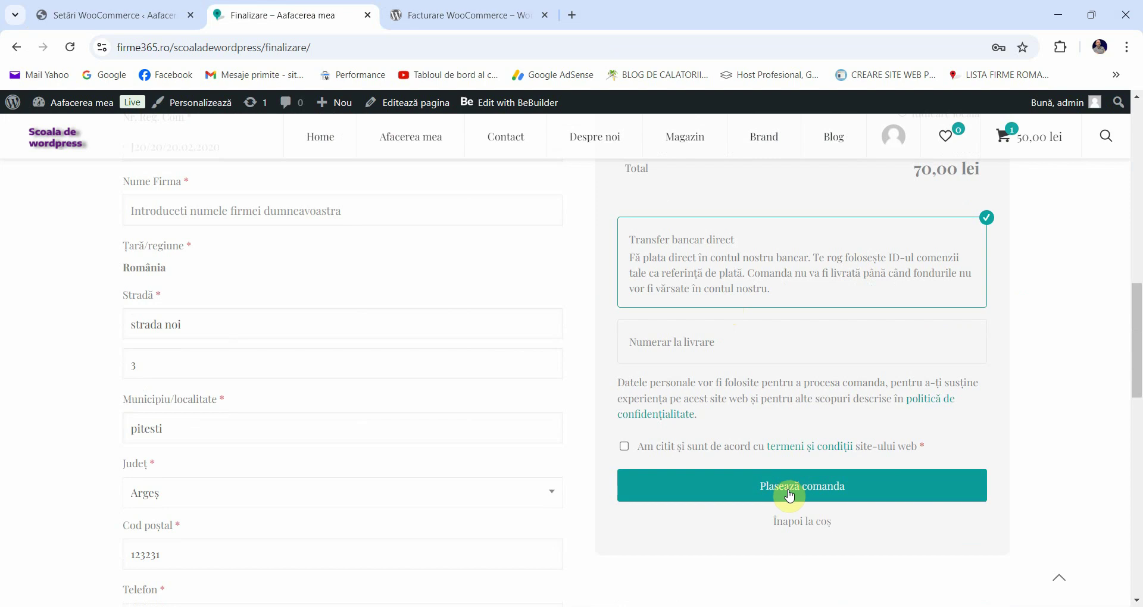
{"action": "left_click", "coordinate": [789, 496]}
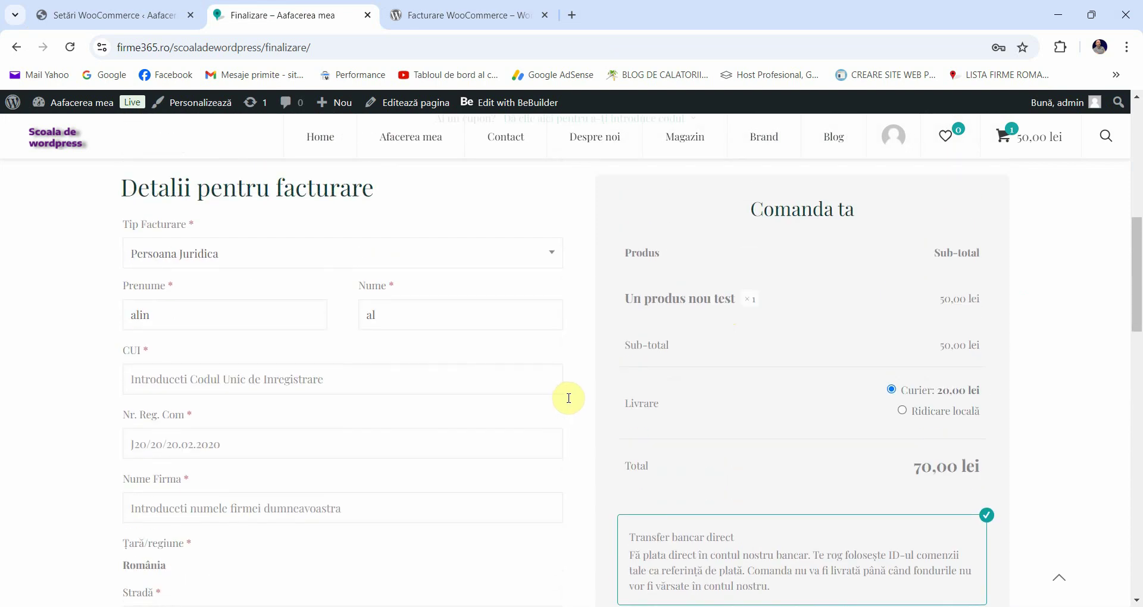
{"action": "left_click", "coordinate": [69, 6]}
{"action": "left_click", "coordinate": [240, 11]}
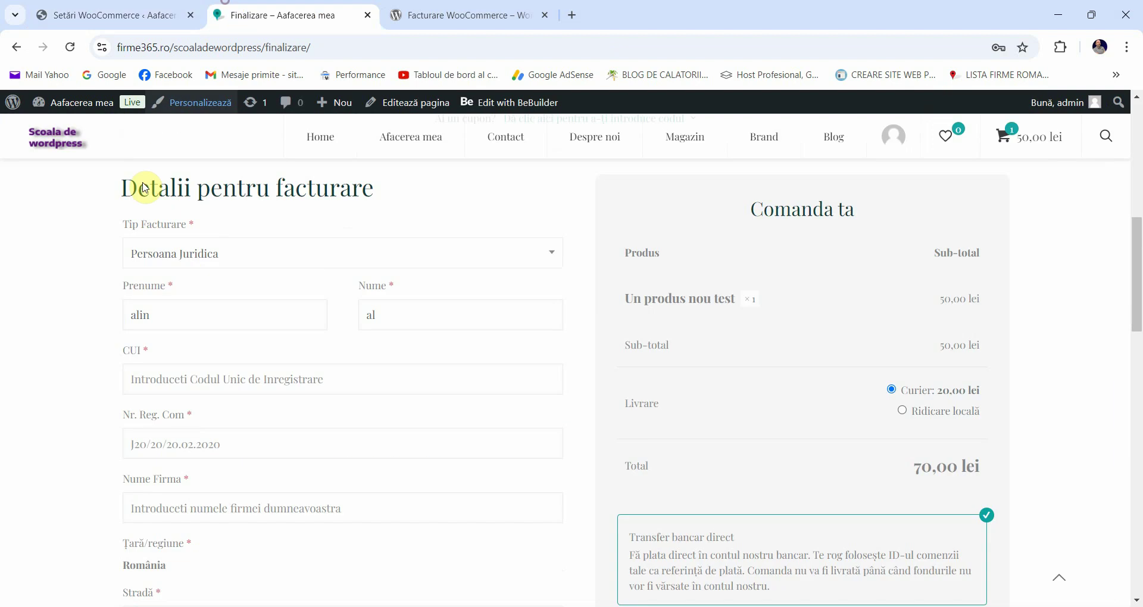
{"action": "left_click", "coordinate": [147, 366]}
{"action": "type", "text": "2345234523"}
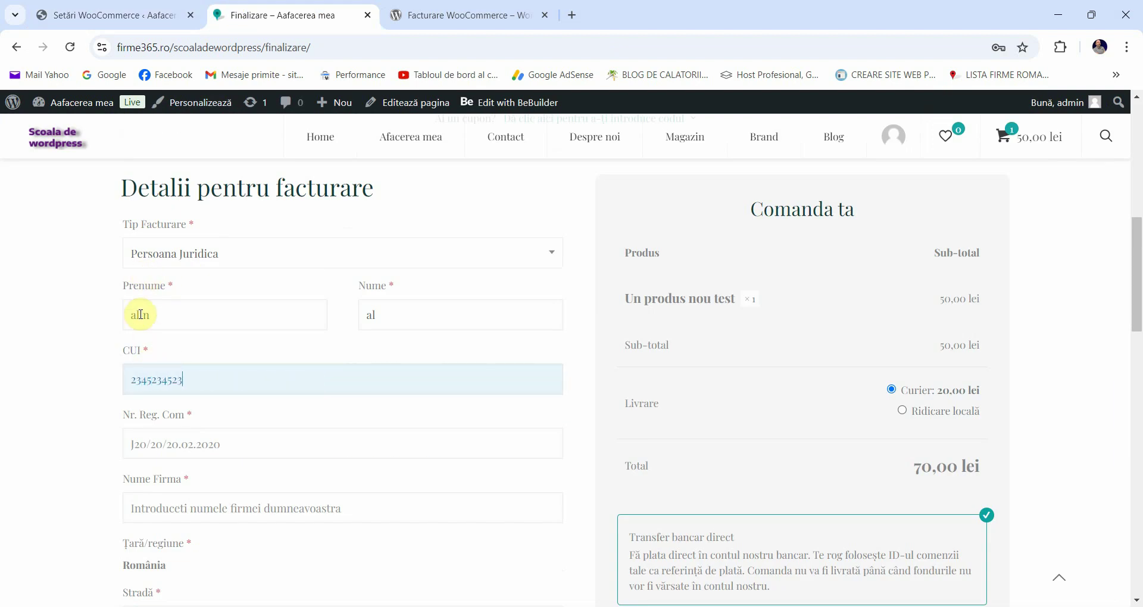
{"action": "scroll", "coordinate": [146, 370], "scroll_direction": "down", "scroll_amount": 1}
{"action": "left_click", "coordinate": [146, 371]}
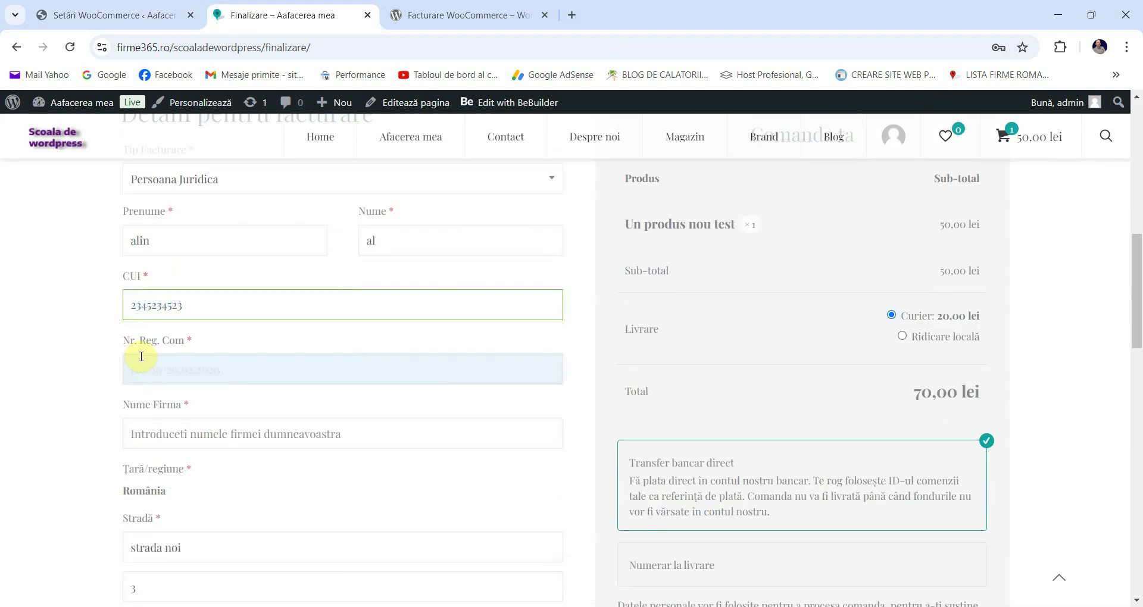
{"action": "type", "text": "2345324"}
{"action": "scroll", "coordinate": [167, 360], "scroll_direction": "down", "scroll_amount": 1}
{"action": "left_click", "coordinate": [175, 362]}
{"action": "type", "text": "adad design"}
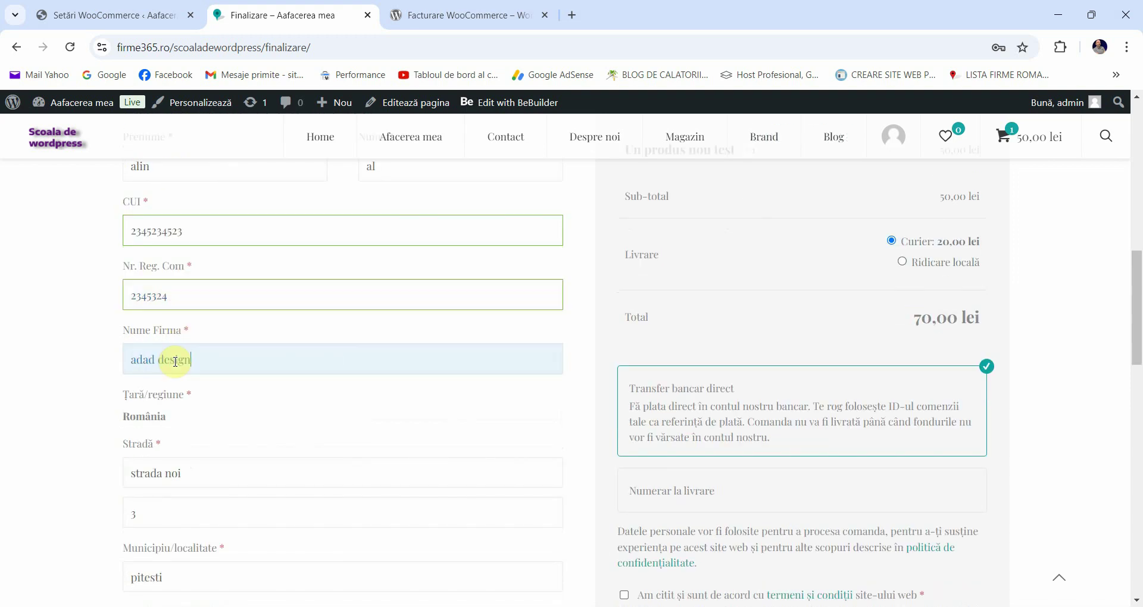
Step: Add a phone number, accept the terms and place the order, which fails with a CUI error
{"action": "scroll", "coordinate": [255, 395], "scroll_direction": "down", "scroll_amount": 3}
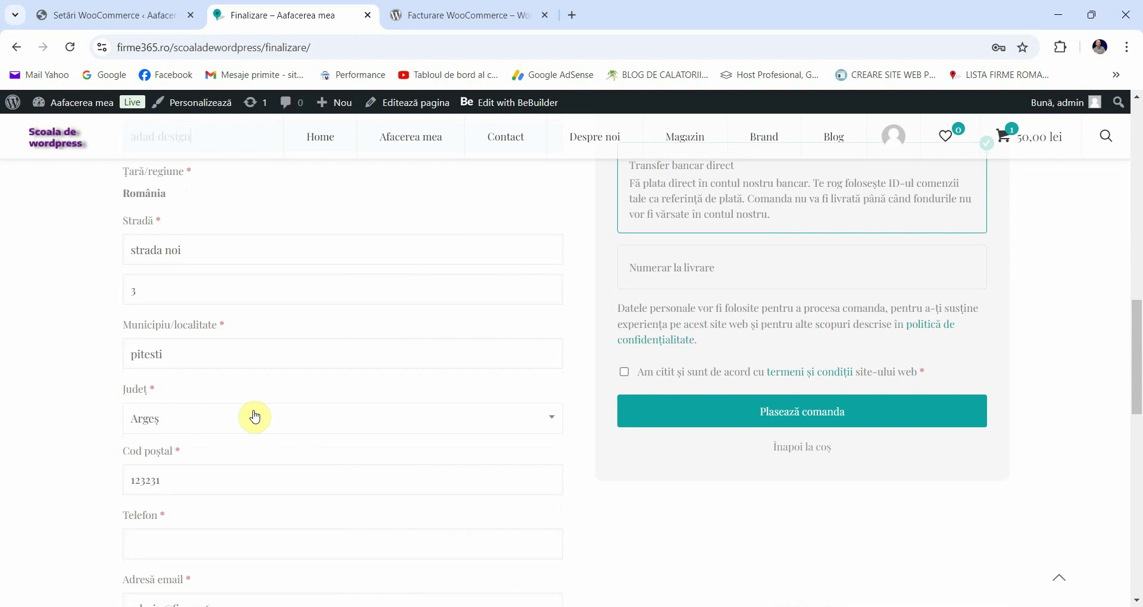
{"action": "scroll", "coordinate": [255, 417], "scroll_direction": "down", "scroll_amount": 1}
{"action": "left_click", "coordinate": [220, 469]}
{"action": "type", "text": "23452"}
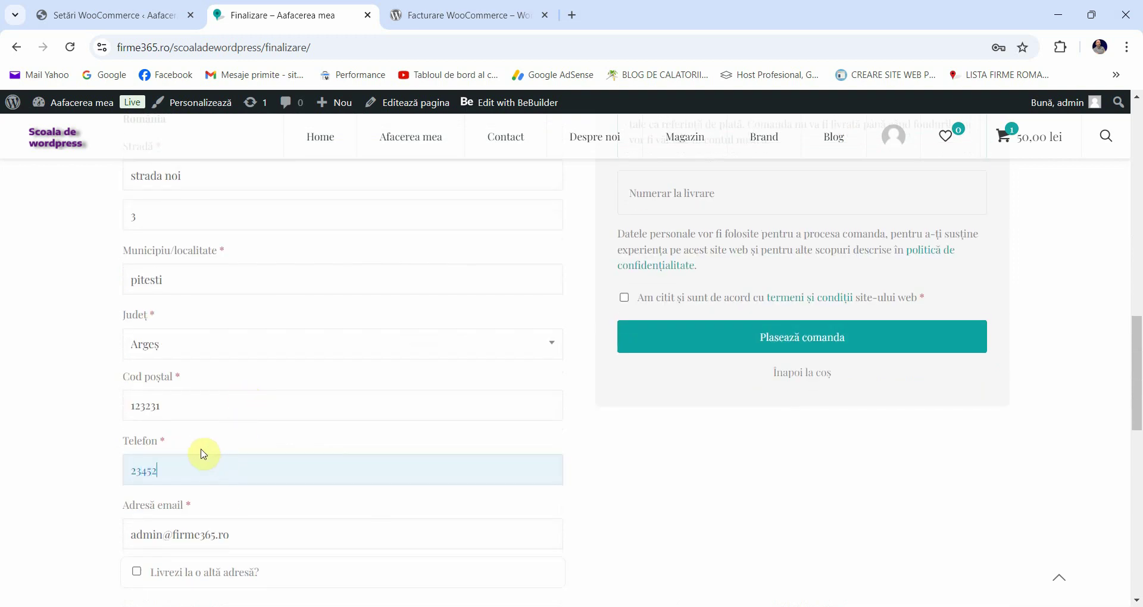
{"action": "type", "text": "34523"}
{"action": "scroll", "coordinate": [441, 516], "scroll_direction": "down", "scroll_amount": 1}
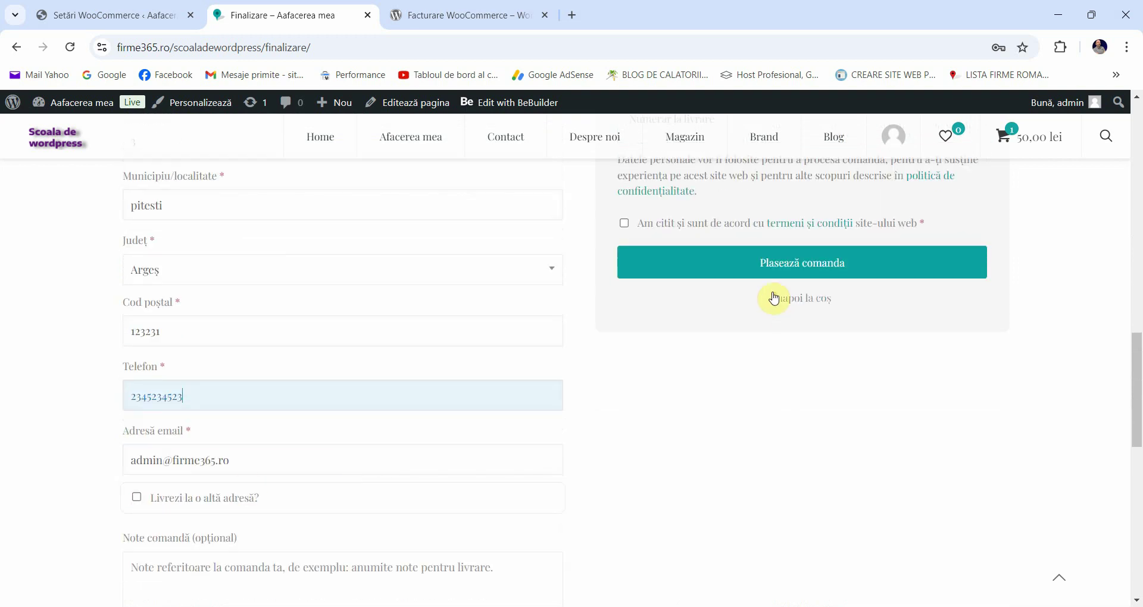
{"action": "left_click", "coordinate": [623, 222]}
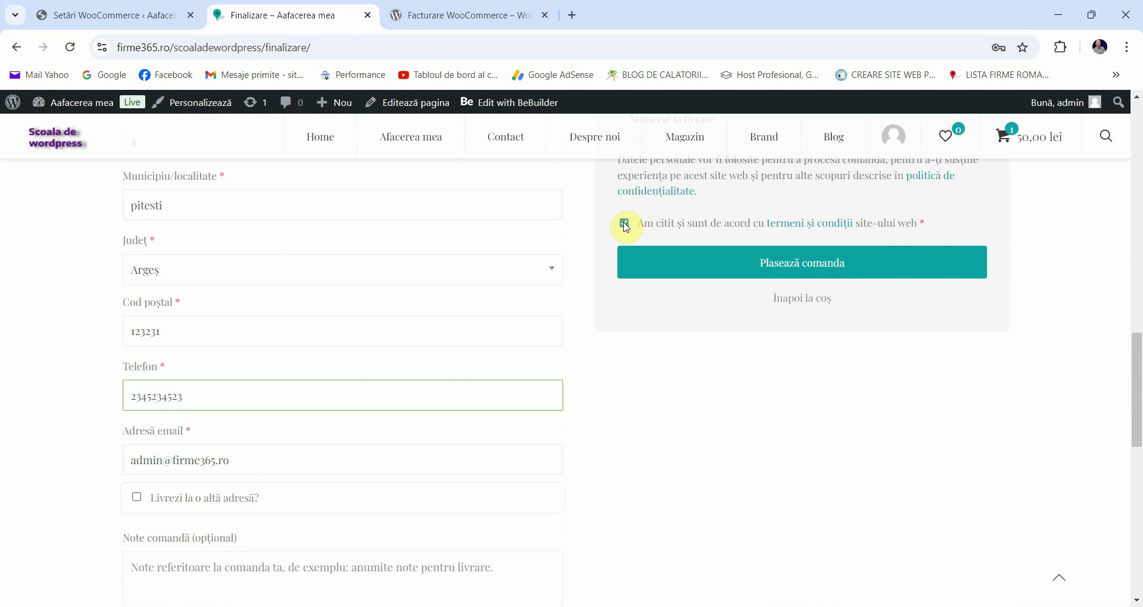
{"action": "left_click", "coordinate": [682, 271]}
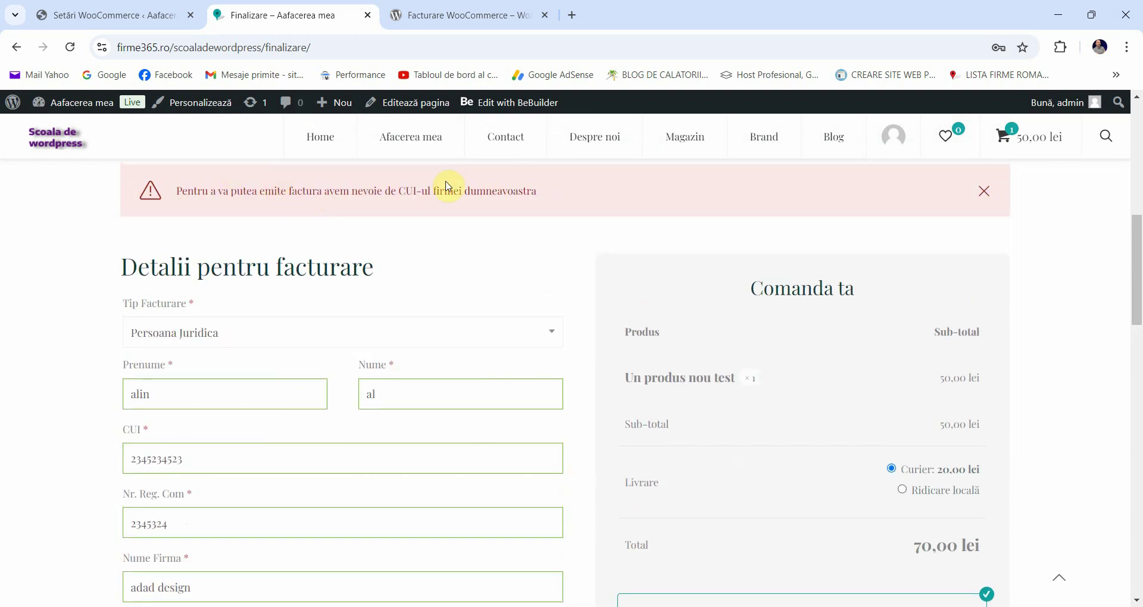
Step: Replace the CUI field's value with a corrected number and resubmit the legal-entity order
{"action": "scroll", "coordinate": [360, 216], "scroll_direction": "down", "scroll_amount": 3}
{"action": "left_click", "coordinate": [159, 375]}
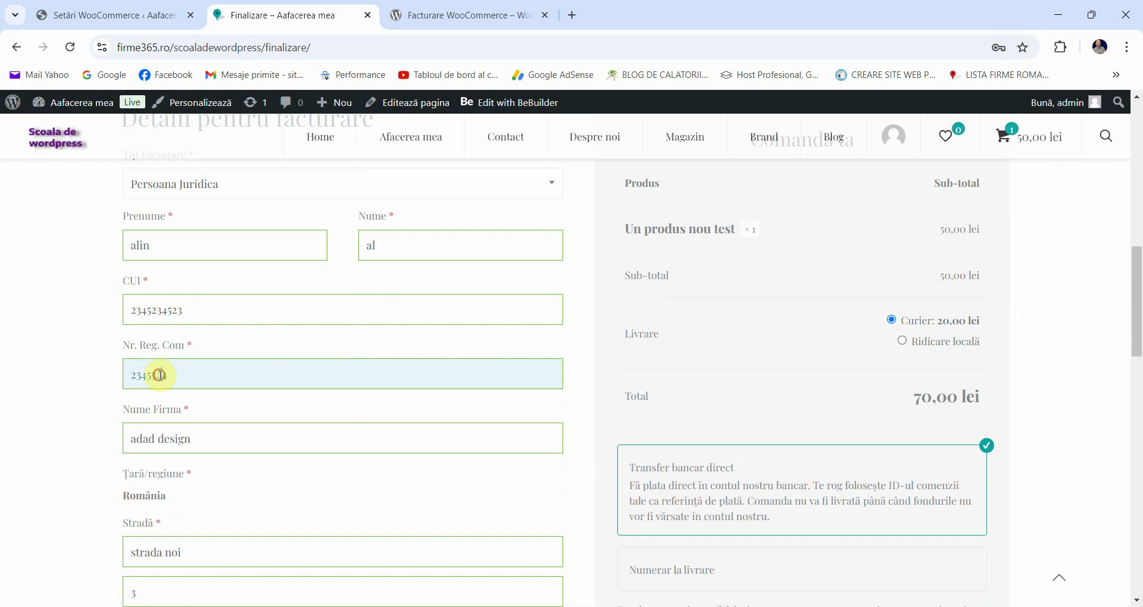
{"action": "double_click", "coordinate": [172, 307]}
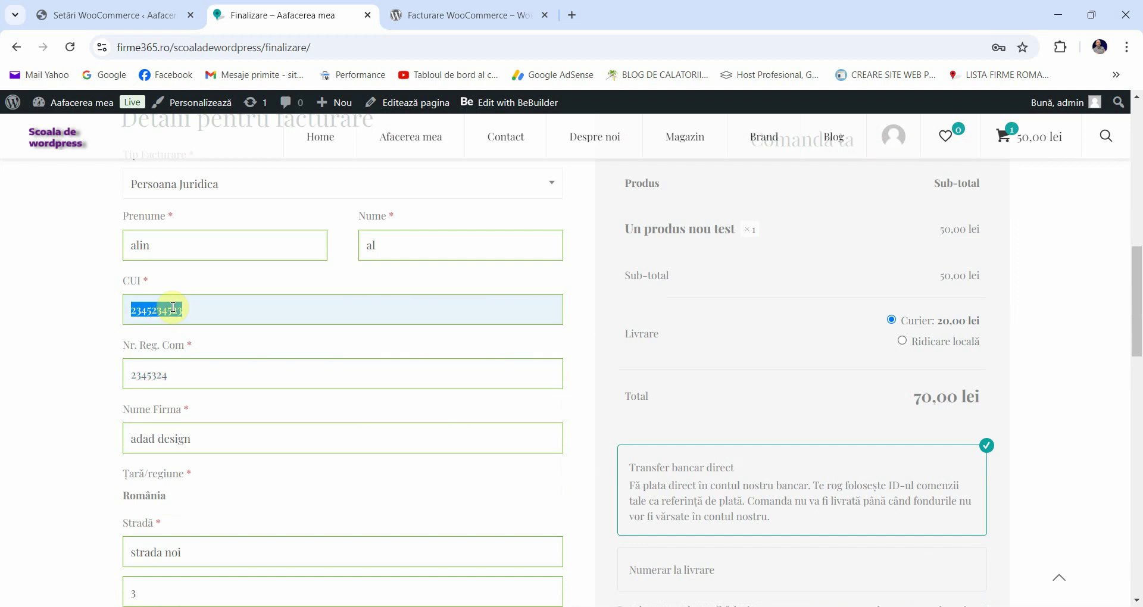
{"action": "scroll", "coordinate": [192, 311], "scroll_direction": "up", "scroll_amount": 3}
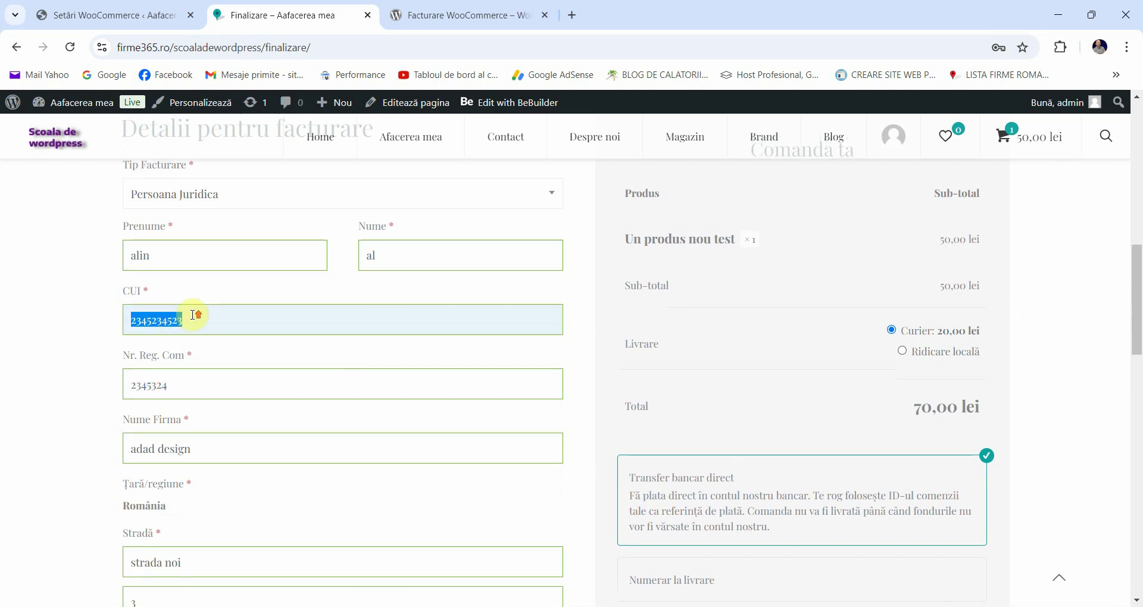
{"action": "scroll", "coordinate": [192, 315], "scroll_direction": "down", "scroll_amount": 1}
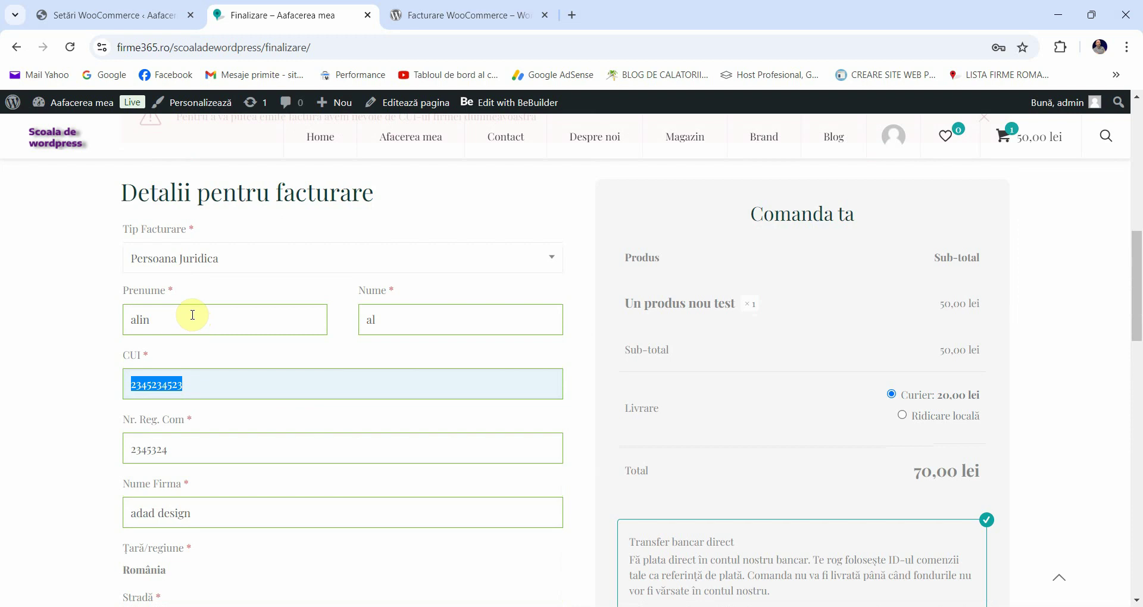
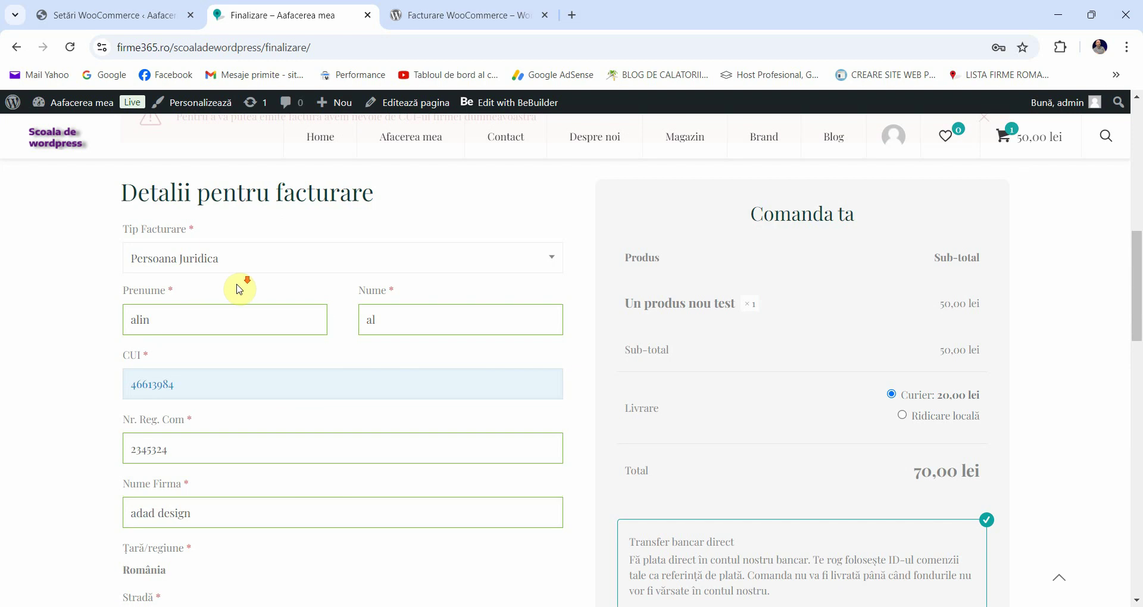
{"action": "scroll", "coordinate": [811, 311], "scroll_direction": "down", "scroll_amount": 4}
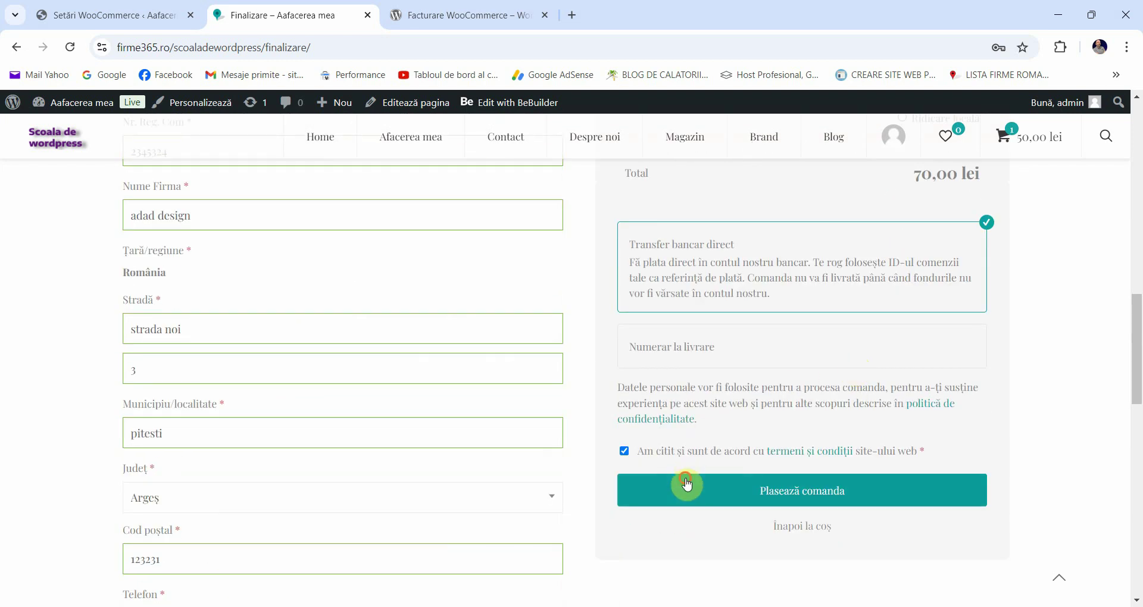
{"action": "left_click", "coordinate": [689, 478]}
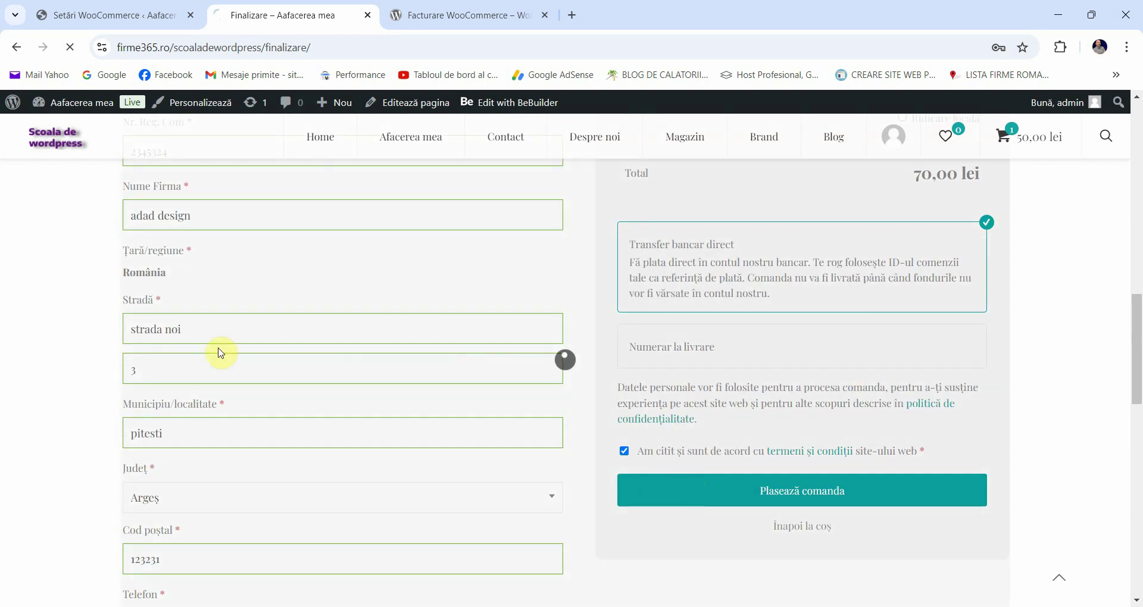
Step: Check that the order-received page's billing address lists the firm details, then return to Setări WooCommerce
{"action": "scroll", "coordinate": [244, 370], "scroll_direction": "down", "scroll_amount": 6}
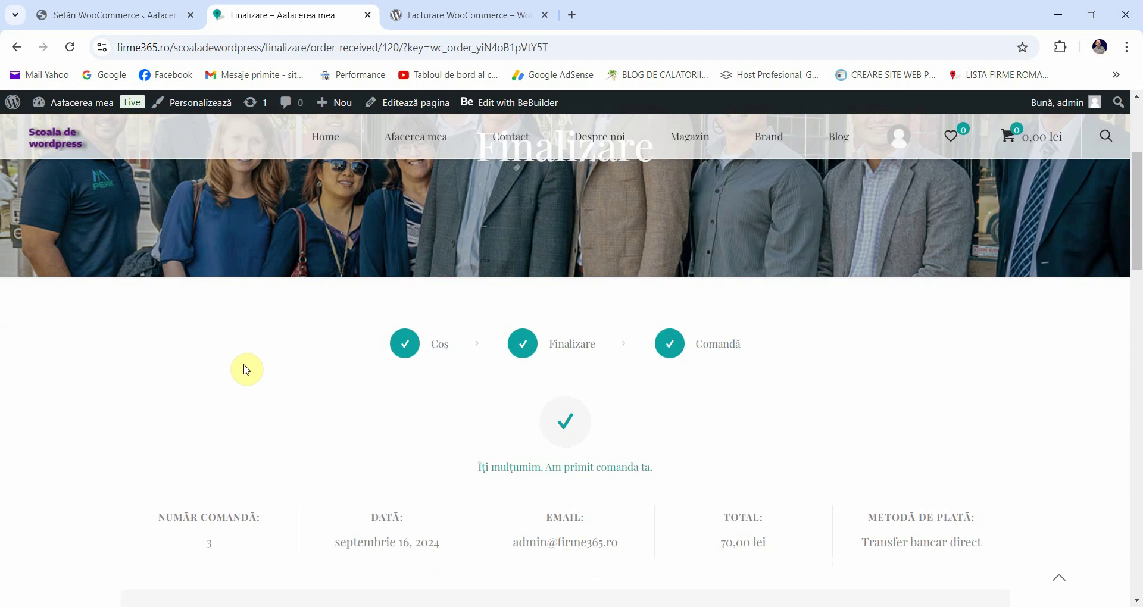
{"action": "scroll", "coordinate": [518, 329], "scroll_direction": "down", "scroll_amount": 2}
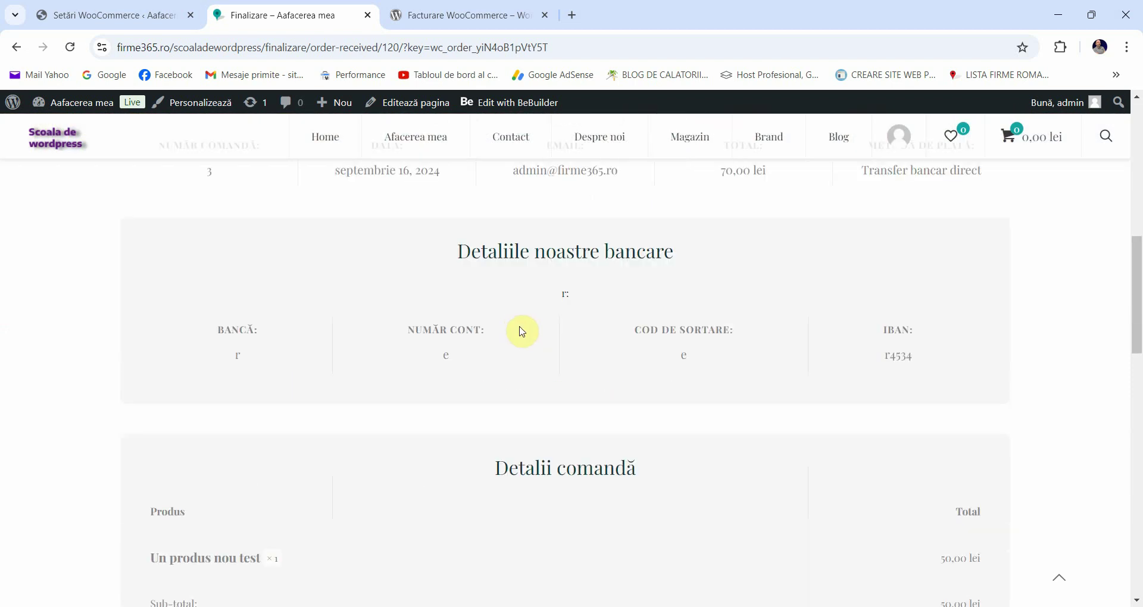
{"action": "scroll", "coordinate": [500, 272], "scroll_direction": "down", "scroll_amount": 6}
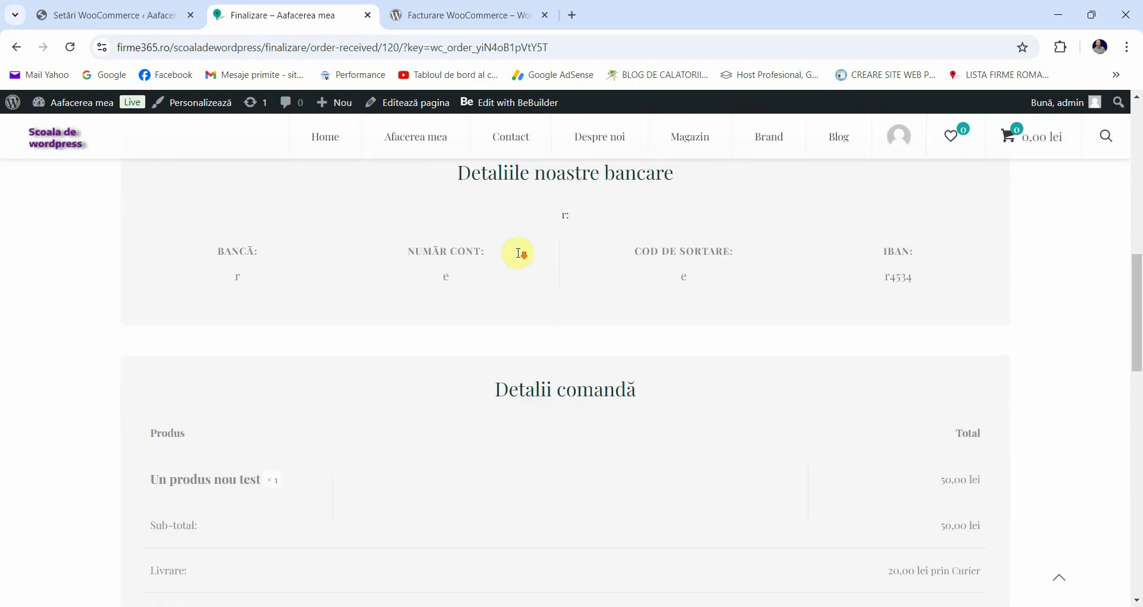
{"action": "scroll", "coordinate": [372, 345], "scroll_direction": "down", "scroll_amount": 2}
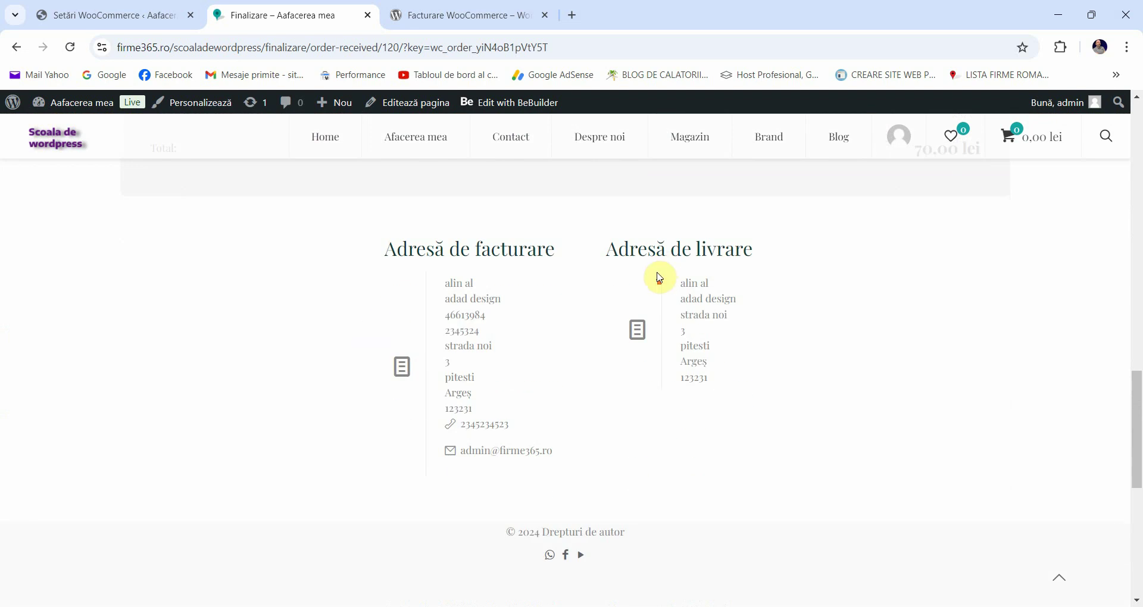
{"action": "scroll", "coordinate": [664, 268], "scroll_direction": "up", "scroll_amount": 5}
{"action": "left_click", "coordinate": [107, 15]}
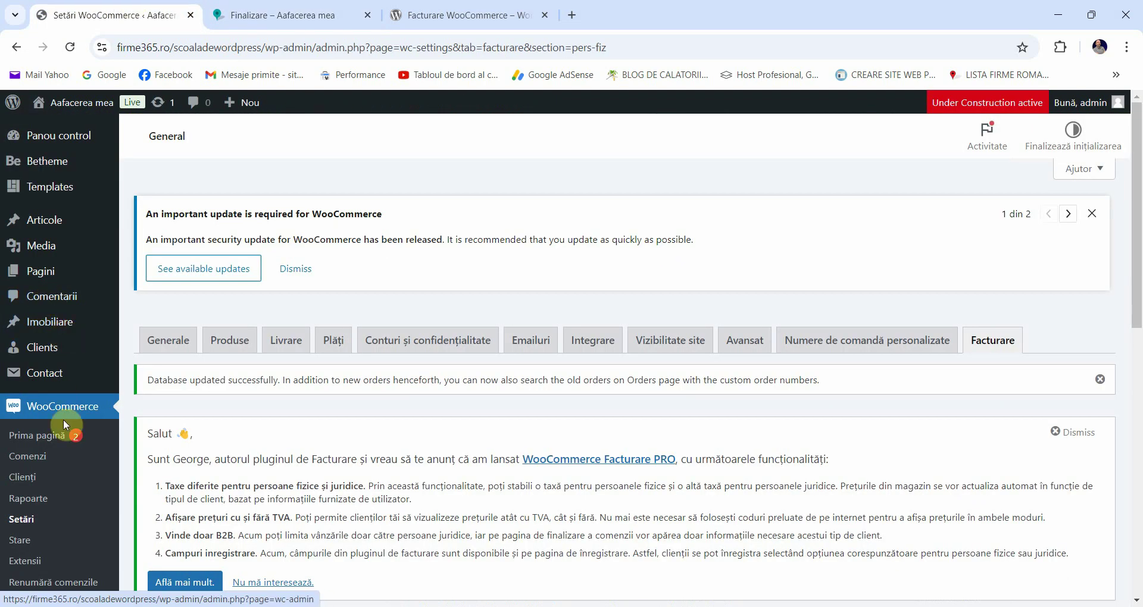
Step: Open order #3 from WooCommerce Comenzi and verify its billing shows adad design, CUI and Reg. Com
{"action": "left_click", "coordinate": [38, 456]}
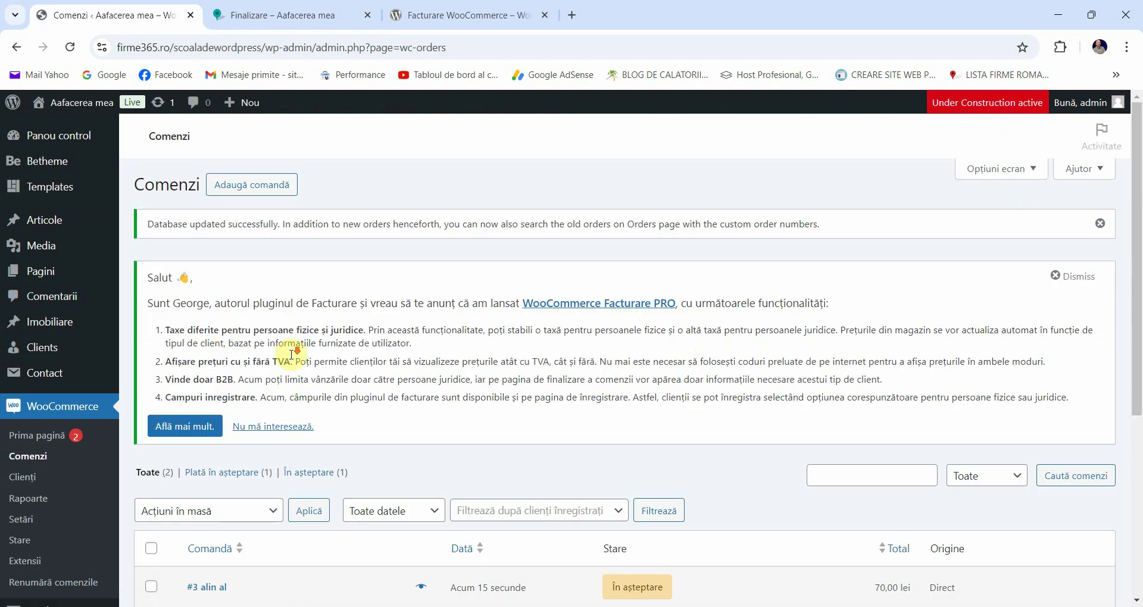
{"action": "scroll", "coordinate": [292, 355], "scroll_direction": "down", "scroll_amount": 3}
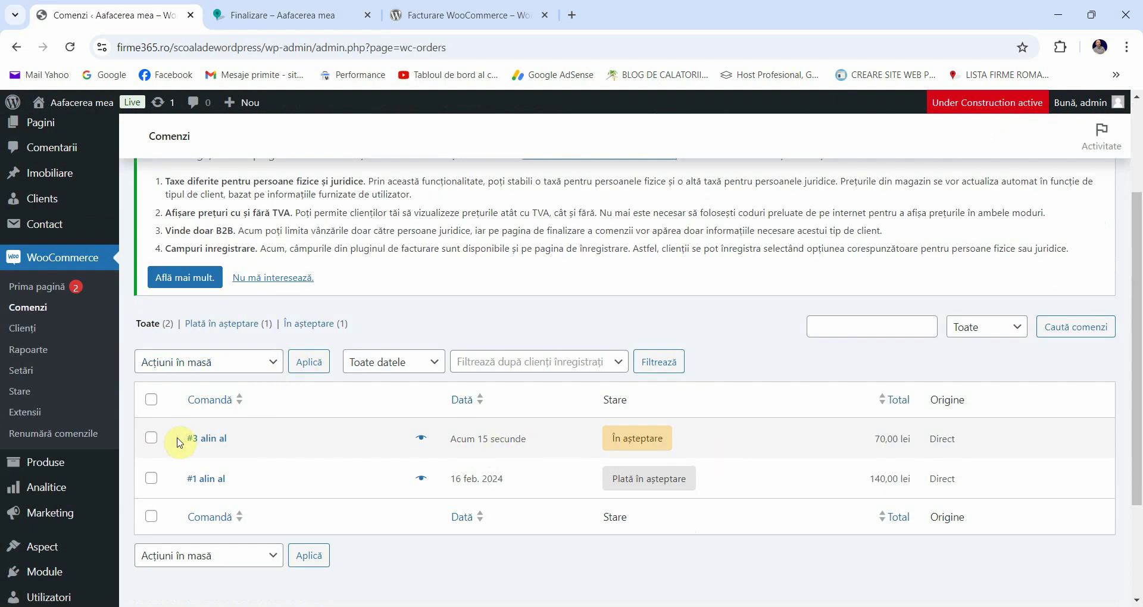
{"action": "left_click", "coordinate": [217, 439]}
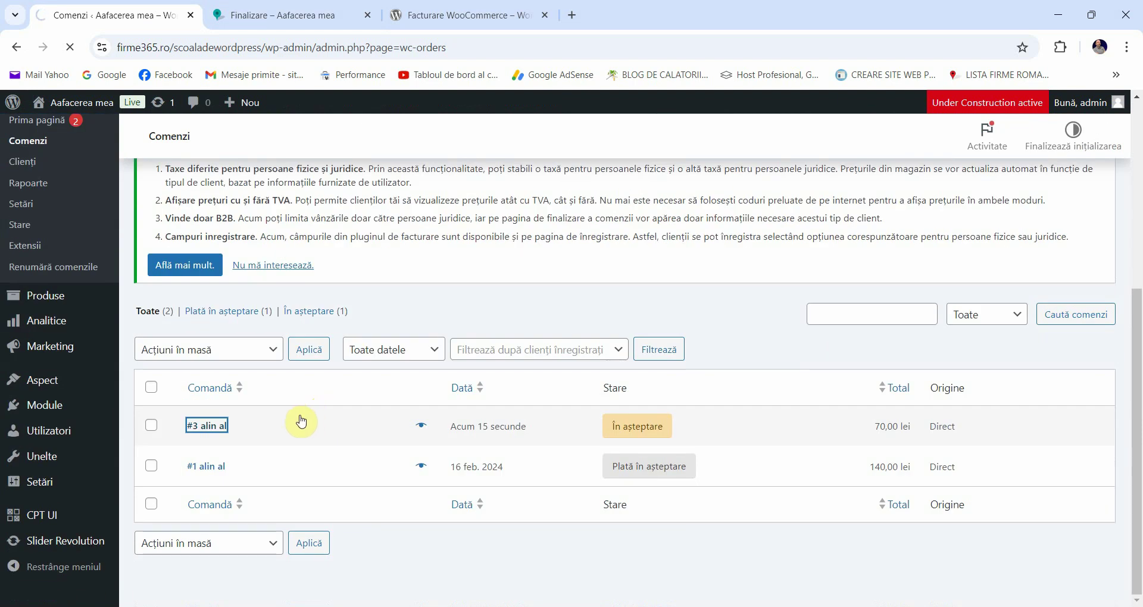
{"action": "left_click", "coordinate": [321, 12]}
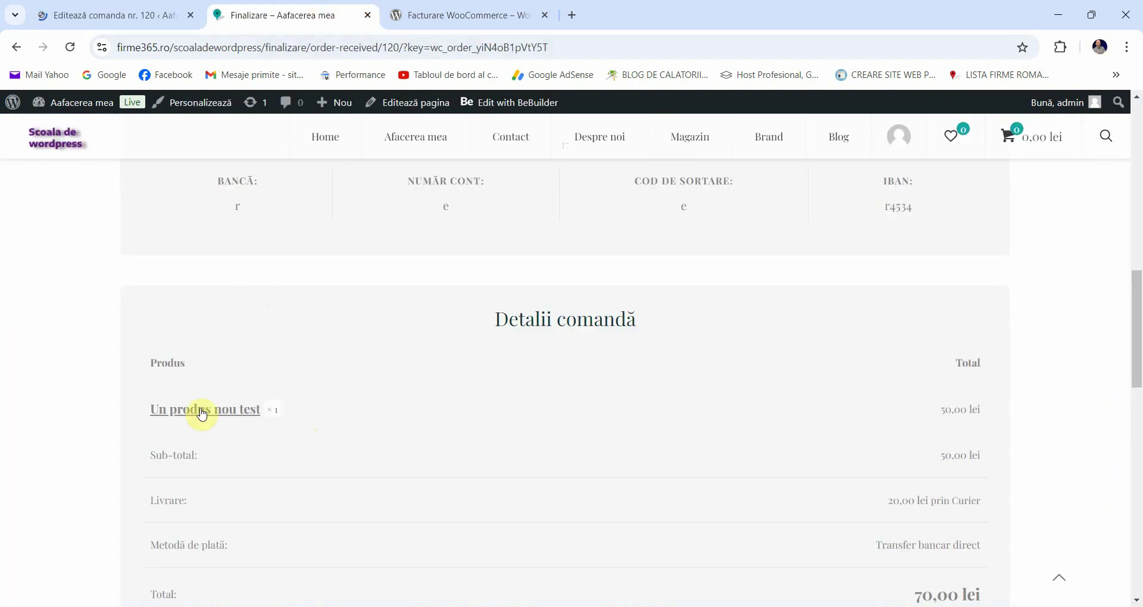
{"action": "scroll", "coordinate": [179, 393], "scroll_direction": "down", "scroll_amount": 1}
{"action": "scroll", "coordinate": [169, 364], "scroll_direction": "up", "scroll_amount": 10}
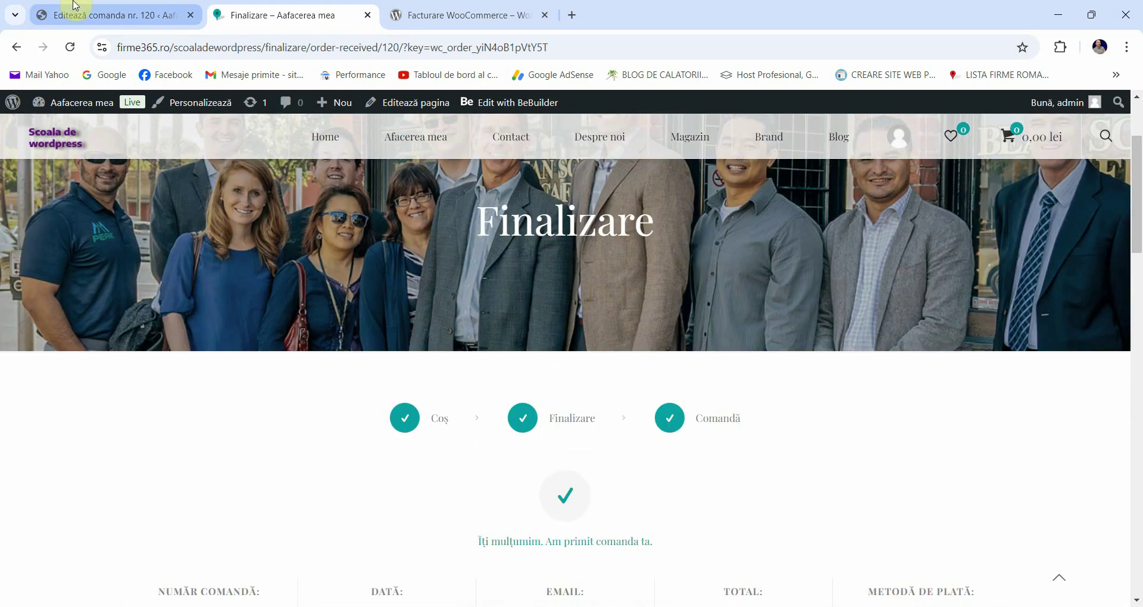
{"action": "left_click", "coordinate": [66, 12]}
{"action": "scroll", "coordinate": [185, 384], "scroll_direction": "down", "scroll_amount": 1}
{"action": "scroll", "coordinate": [186, 384], "scroll_direction": "down", "scroll_amount": 1}
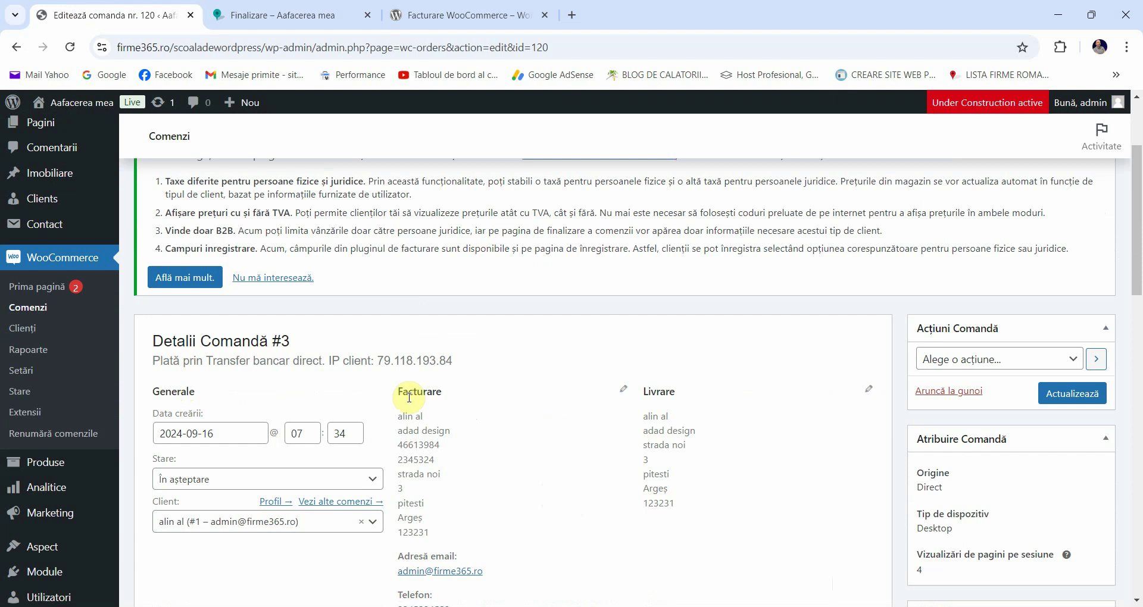
{"action": "scroll", "coordinate": [421, 424], "scroll_direction": "up", "scroll_amount": 3}
{"action": "scroll", "coordinate": [421, 425], "scroll_direction": "down", "scroll_amount": 3}
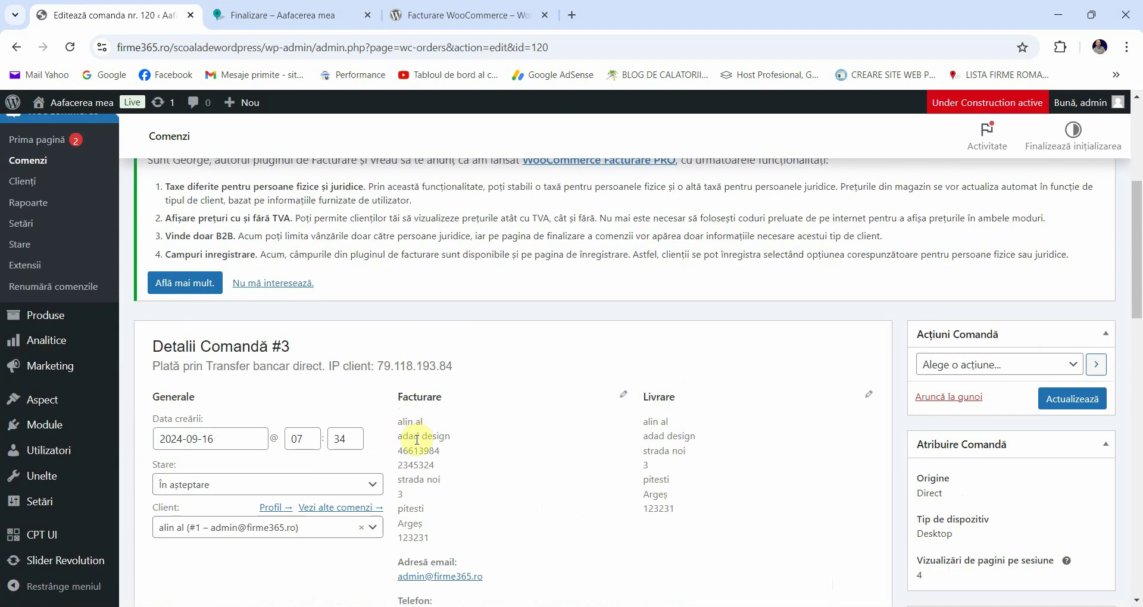
{"action": "triple_click", "coordinate": [417, 438]}
{"action": "double_click", "coordinate": [417, 450]}
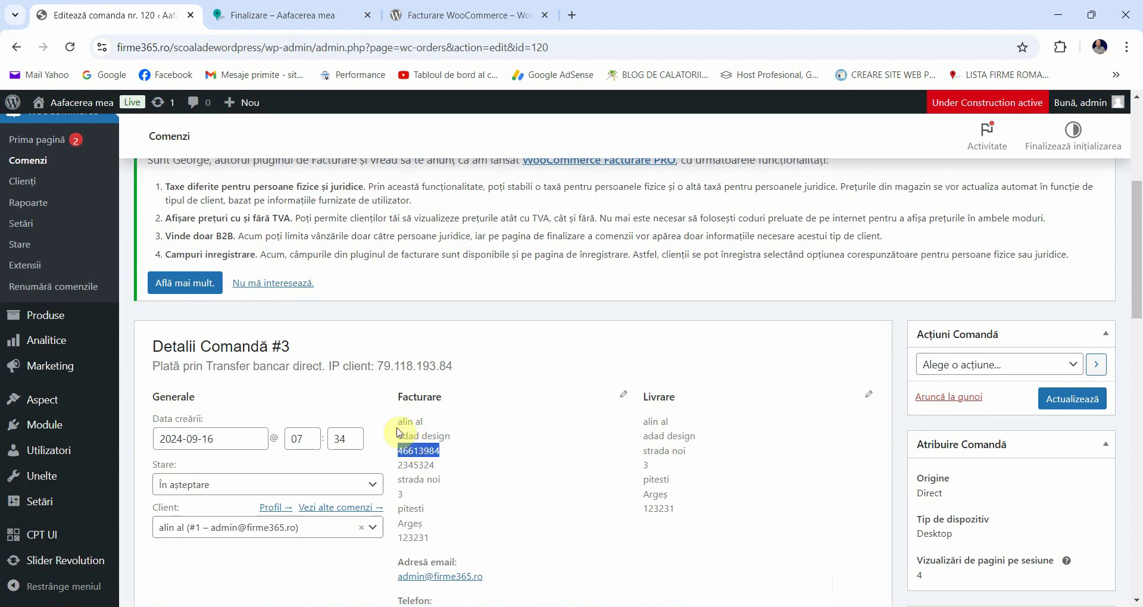
{"action": "scroll", "coordinate": [420, 455], "scroll_direction": "down", "scroll_amount": 1}
{"action": "left_click", "coordinate": [429, 387]}
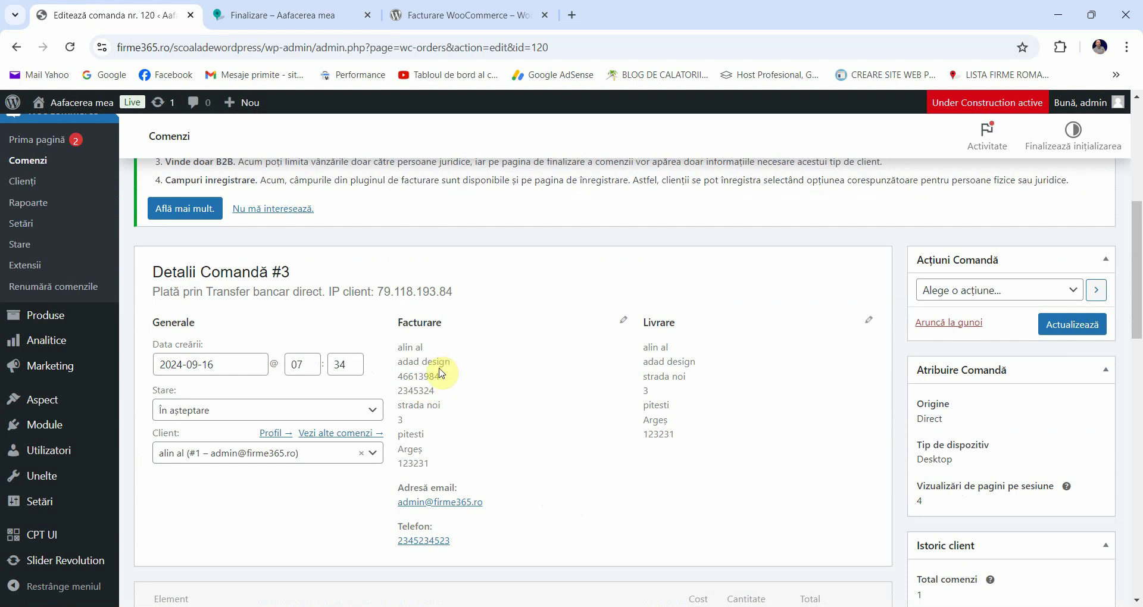
{"action": "scroll", "coordinate": [446, 375], "scroll_direction": "down", "scroll_amount": 1}
{"action": "scroll", "coordinate": [455, 306], "scroll_direction": "up", "scroll_amount": 2}
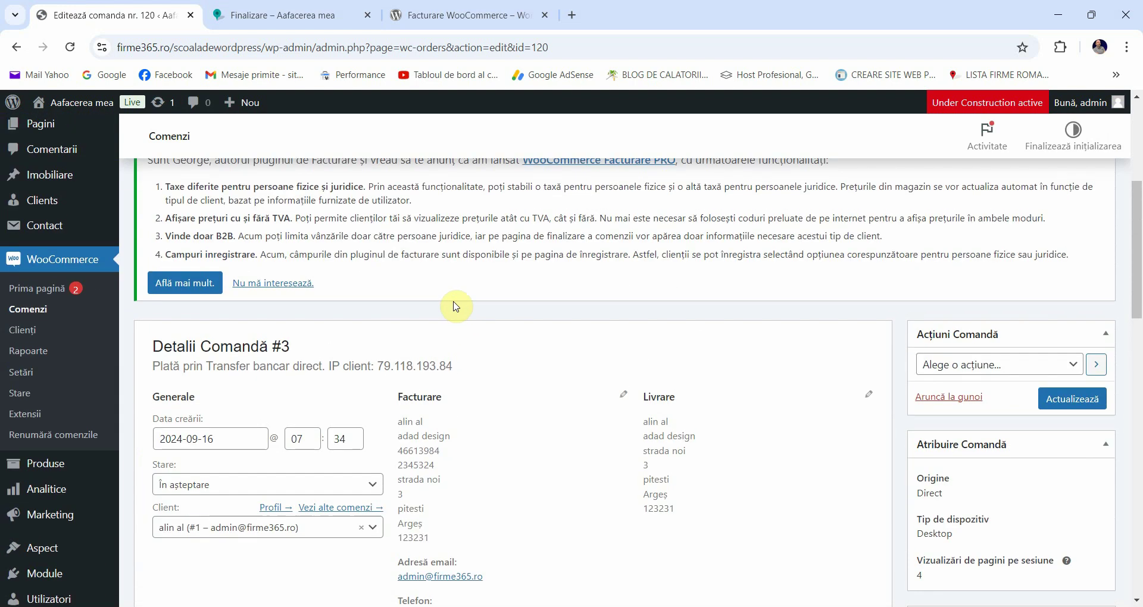
{"action": "scroll", "coordinate": [445, 307], "scroll_direction": "down", "scroll_amount": 2}
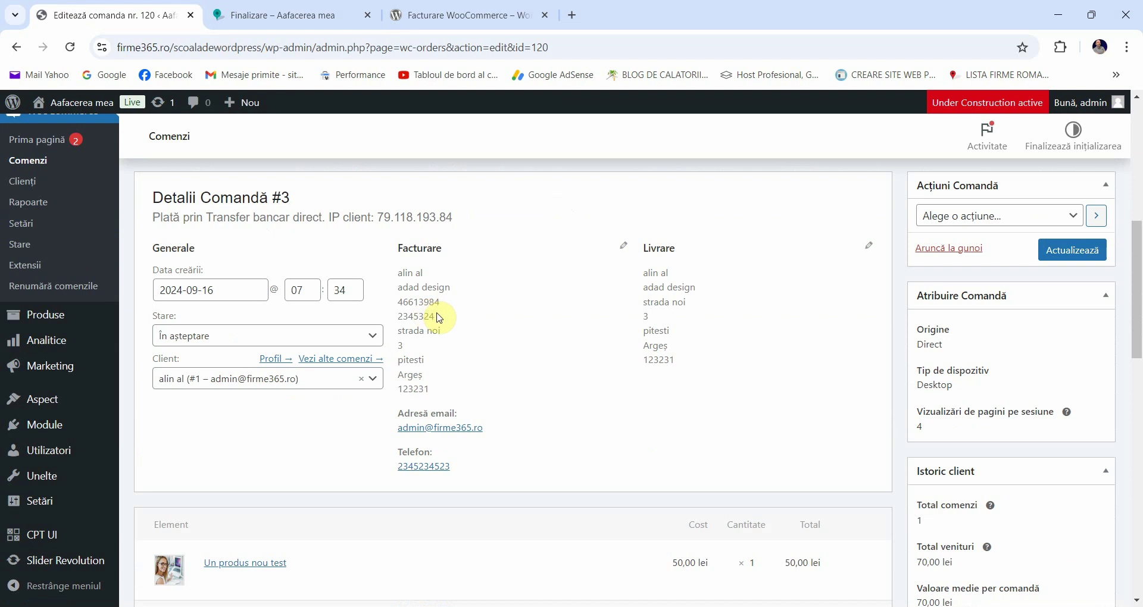
{"action": "scroll", "coordinate": [441, 317], "scroll_direction": "down", "scroll_amount": 1}
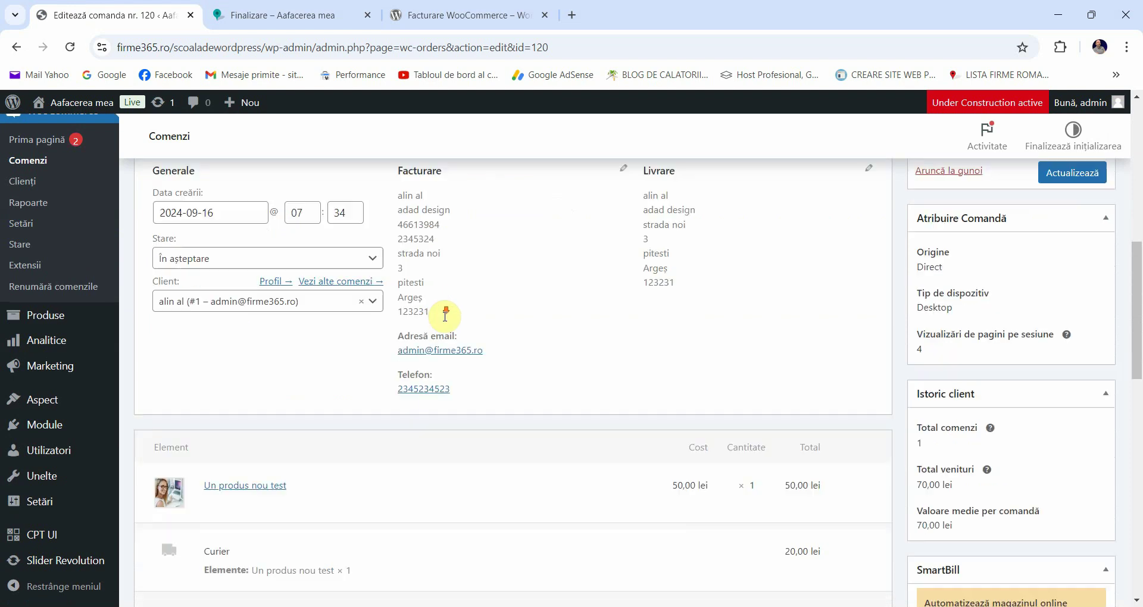
{"action": "scroll", "coordinate": [446, 316], "scroll_direction": "up", "scroll_amount": 5}
{"action": "scroll", "coordinate": [453, 319], "scroll_direction": "down", "scroll_amount": 3}
{"action": "scroll", "coordinate": [454, 320], "scroll_direction": "down", "scroll_amount": 10}
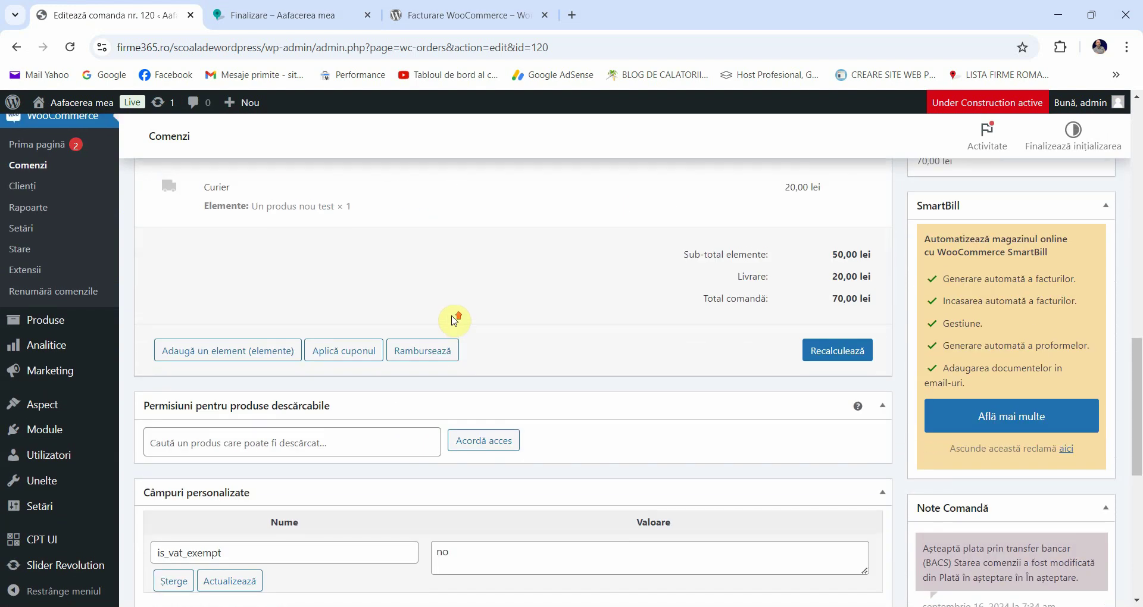
{"action": "scroll", "coordinate": [454, 321], "scroll_direction": "up", "scroll_amount": 5}
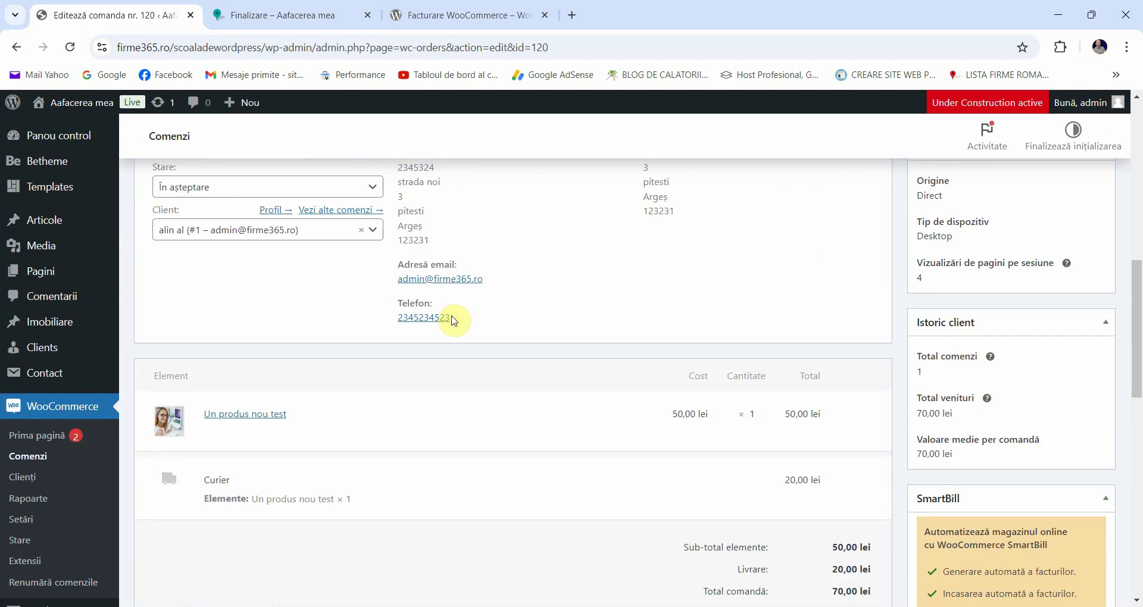